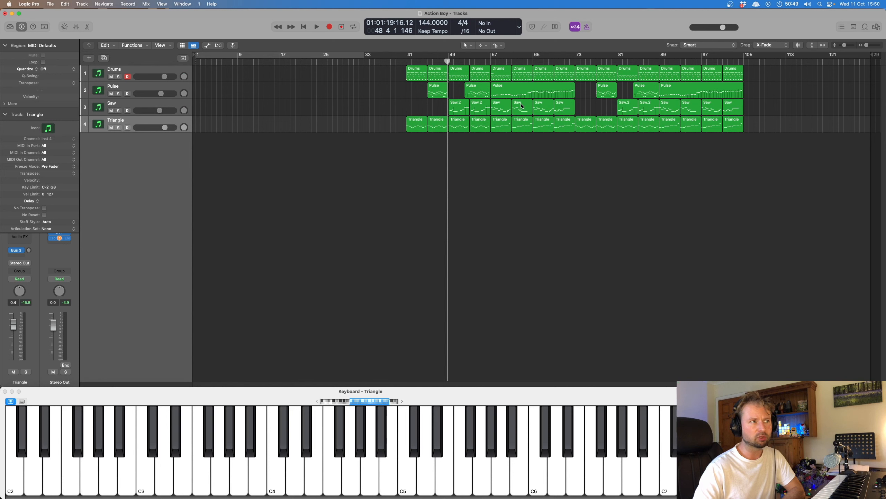
Step: Audition the Drums track's Kontakt instrument, select the Pulse track to try its sound, and close the instrument window
left_click(149, 72)
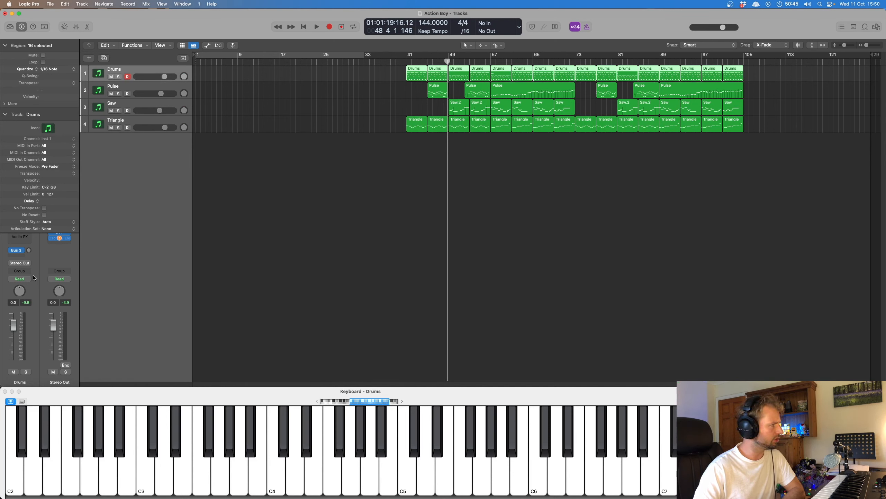
left_click(5, 114)
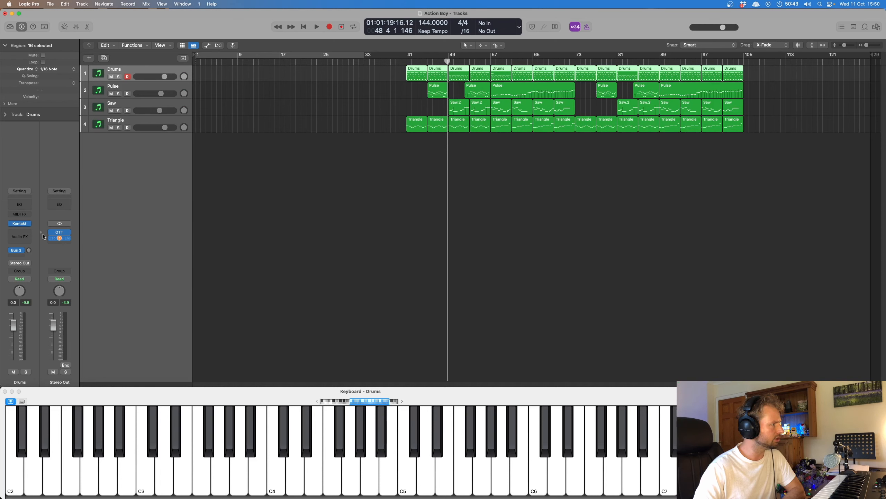
left_click(19, 223)
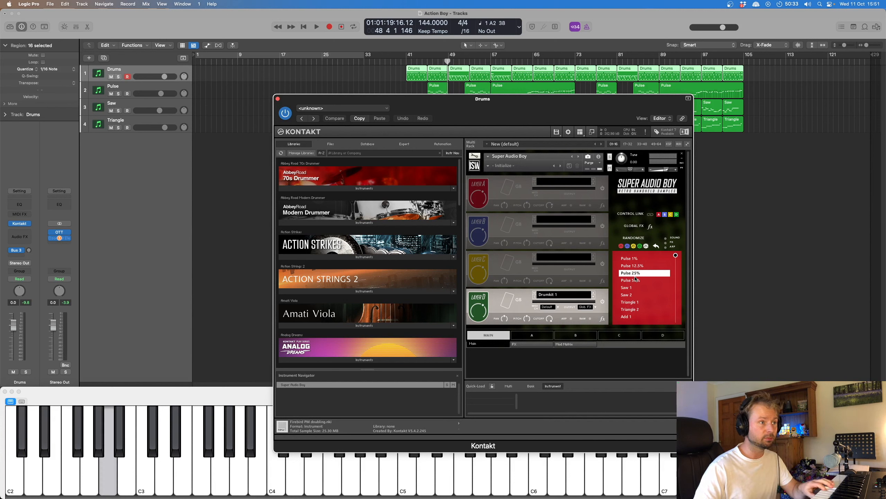
left_click(132, 81)
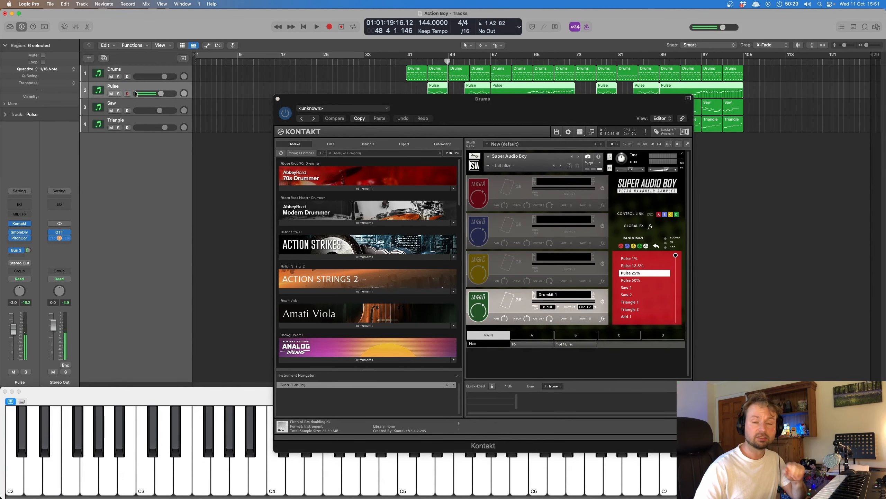
left_click(278, 99)
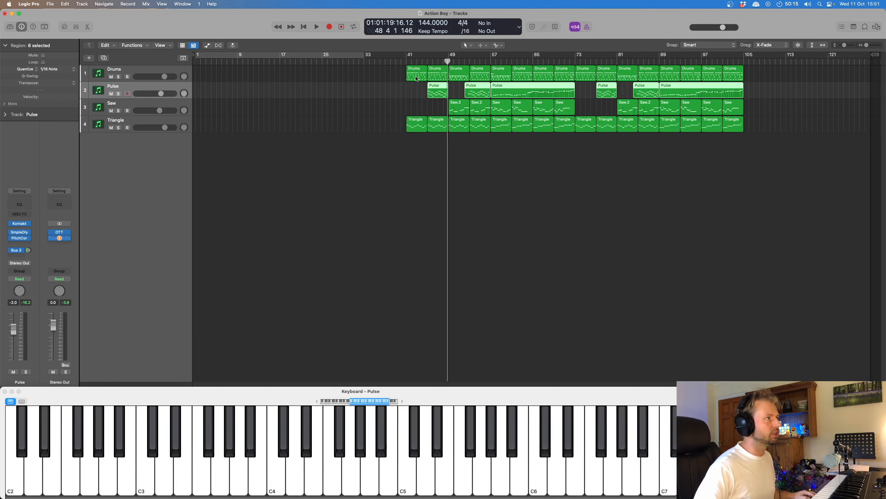
Step: Copy the Drums region from bar 41 to bar 1 and play it in cycle mode with its notes shown in the Piano Roll
left_click_drag(395, 77, 197, 70)
double_click(205, 73)
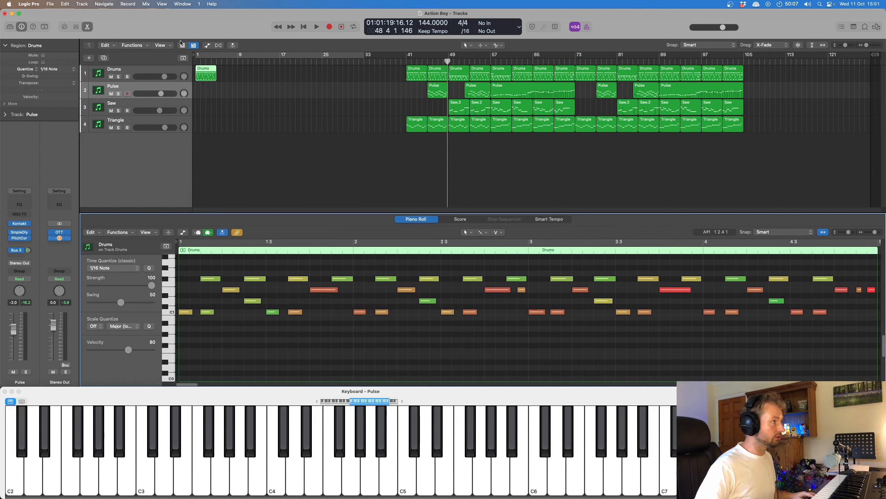
left_click(201, 55)
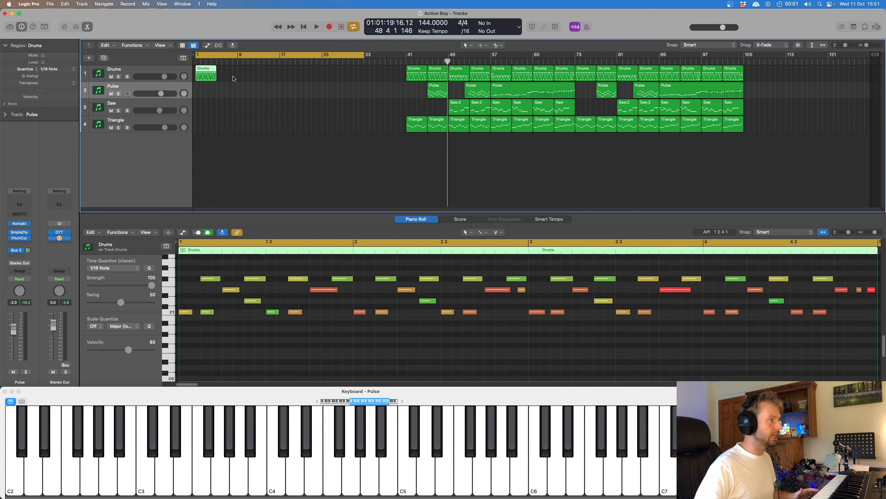
key("space")
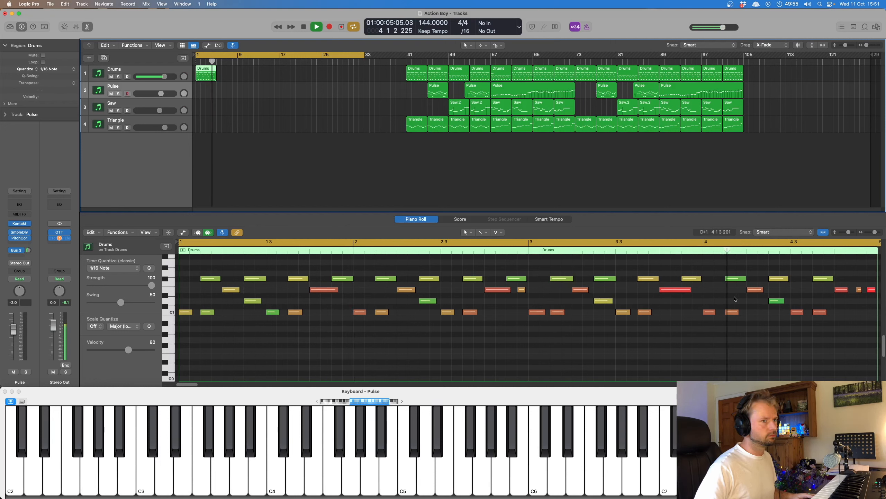
key("space")
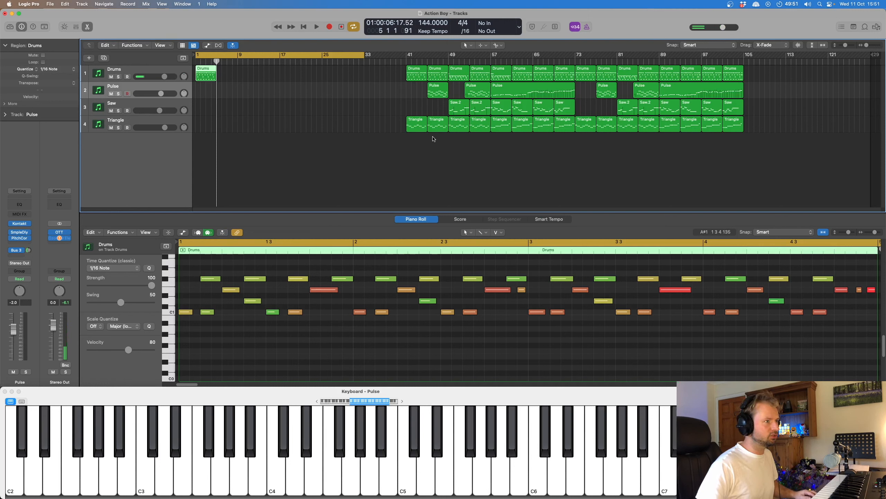
Step: Copy the Drums region from bar 45 to bar 5 and audition each of its drum sounds in the Piano Roll
left_click_drag(441, 75, 230, 76, "alt")
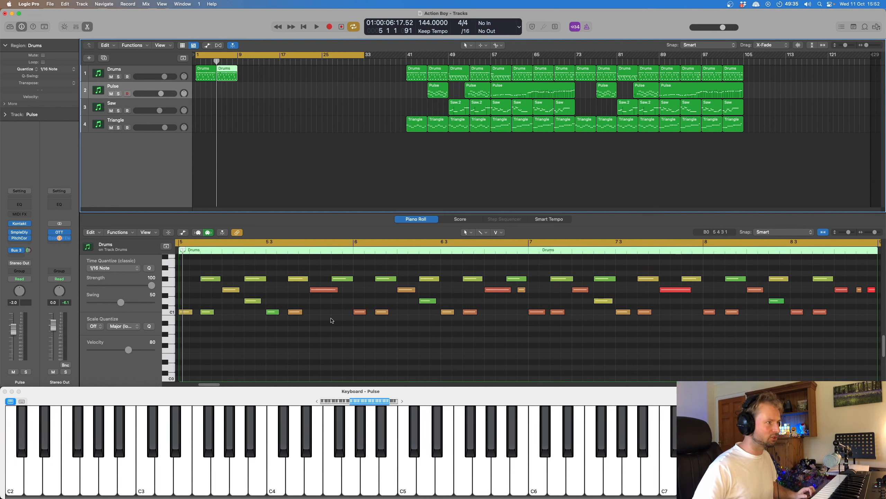
left_click(171, 313)
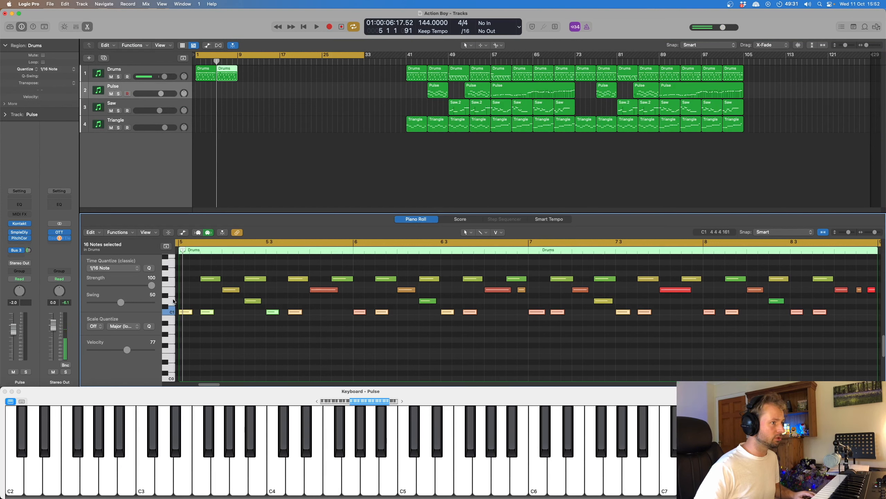
left_click(173, 301)
left_click(174, 290)
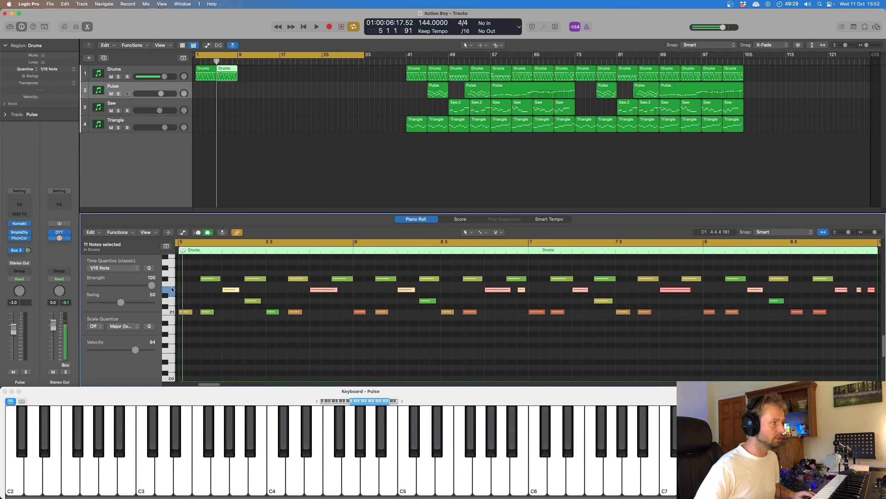
left_click(168, 279)
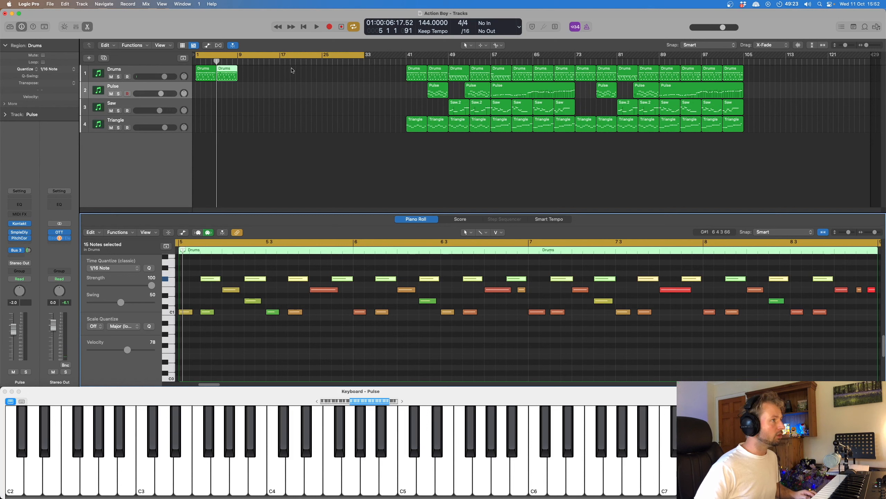
Step: Copy the two Triangle regions at bars 41 and 45 to bars 1 and 5
left_click(419, 125)
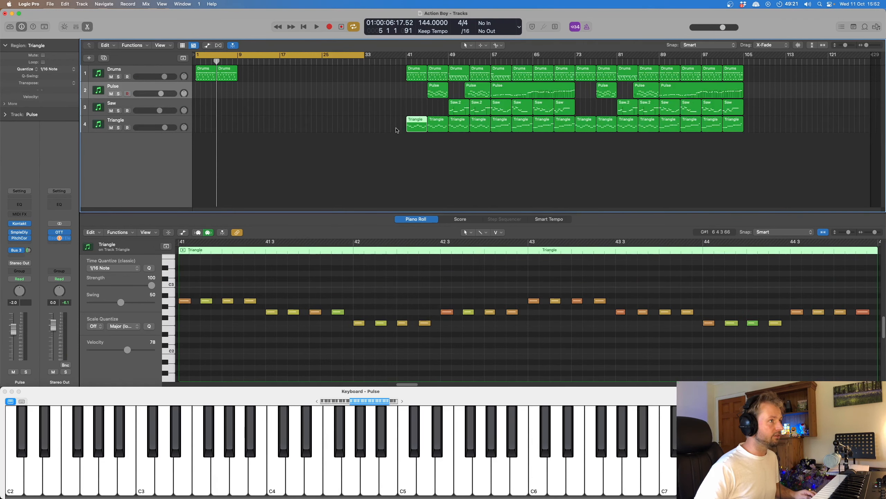
left_click(438, 124, "shift")
left_click_drag(408, 121, 197, 122)
Step: Audition the Triangle track's Kontakt sound, close the instrument windows, and play the drums and triangle together from bar 1
left_click(19, 223)
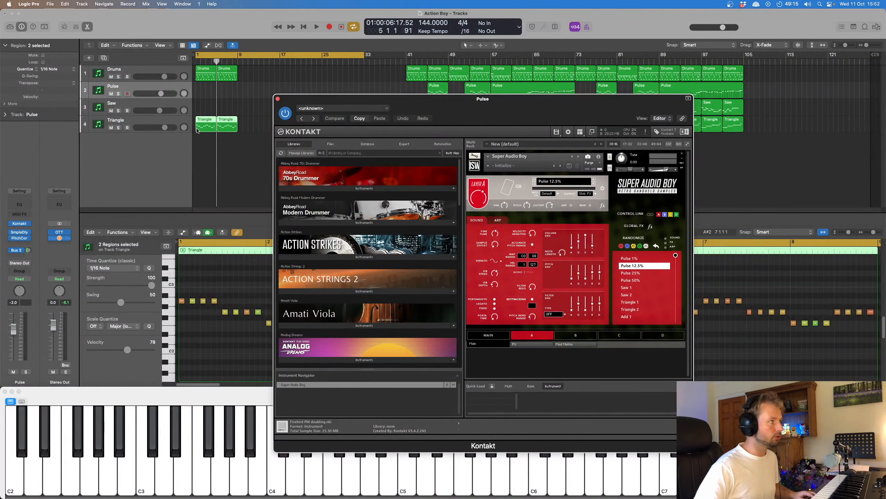
left_click(156, 123)
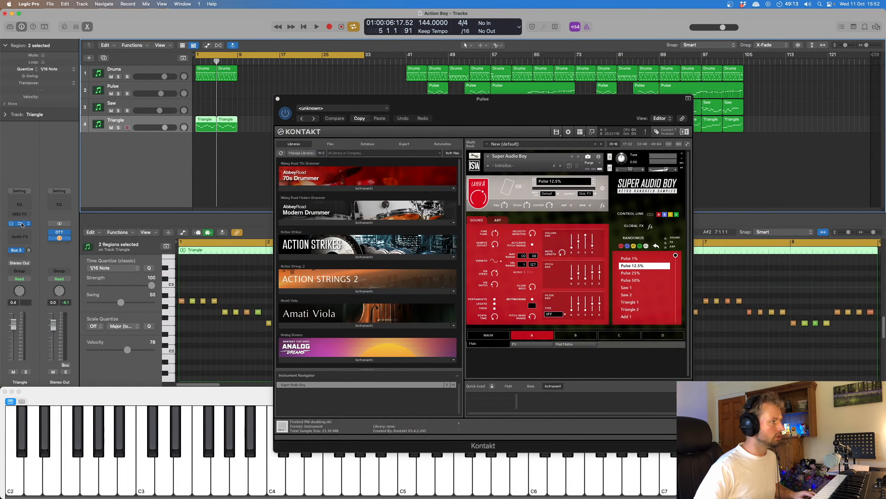
left_click(20, 223)
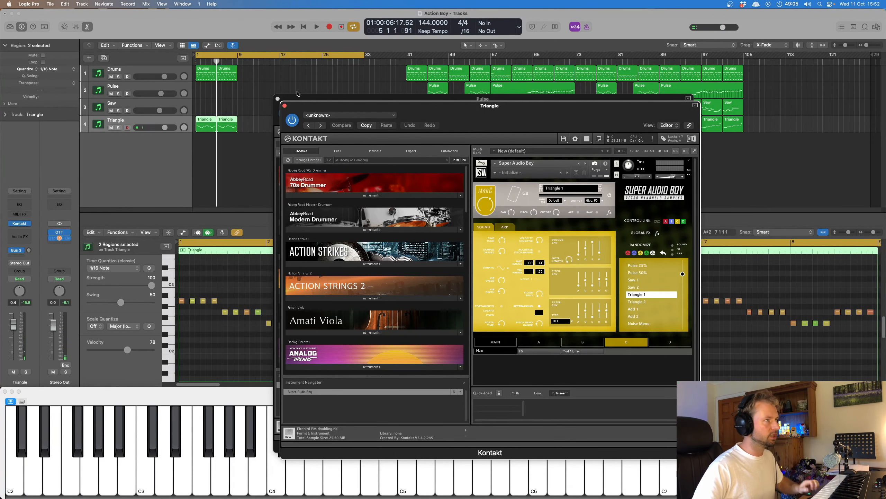
left_click(285, 105)
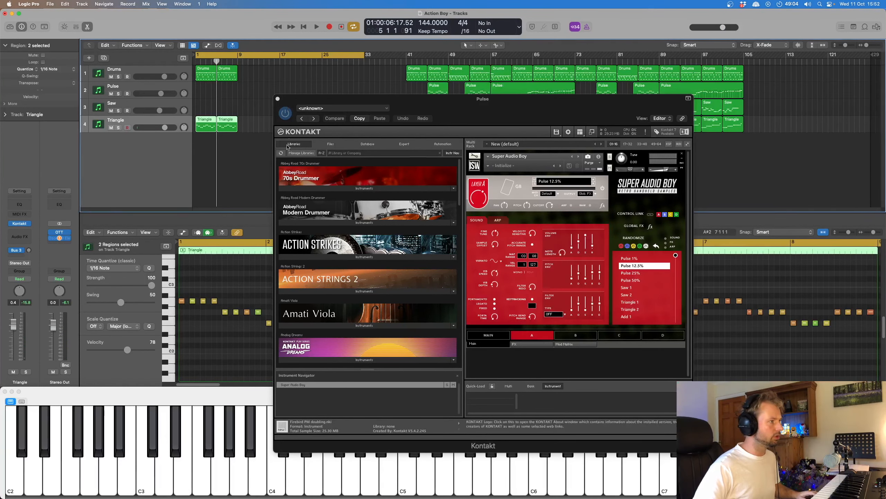
left_click(278, 100)
key("space")
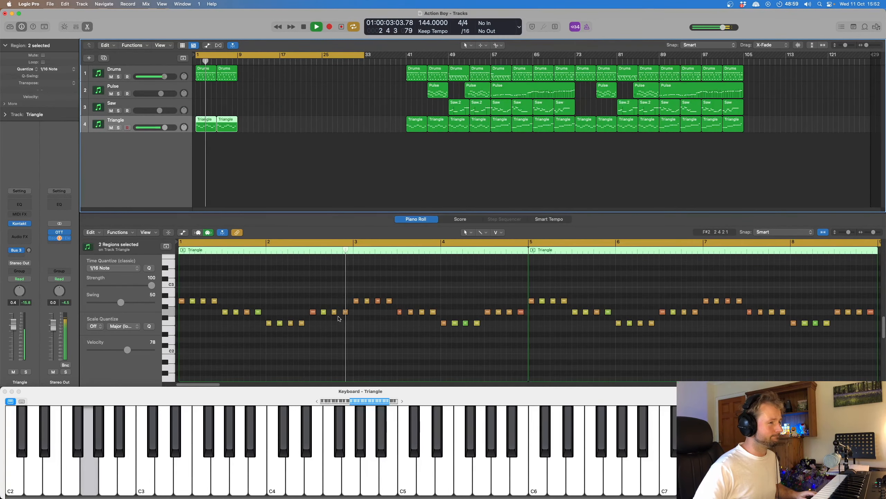
key("space")
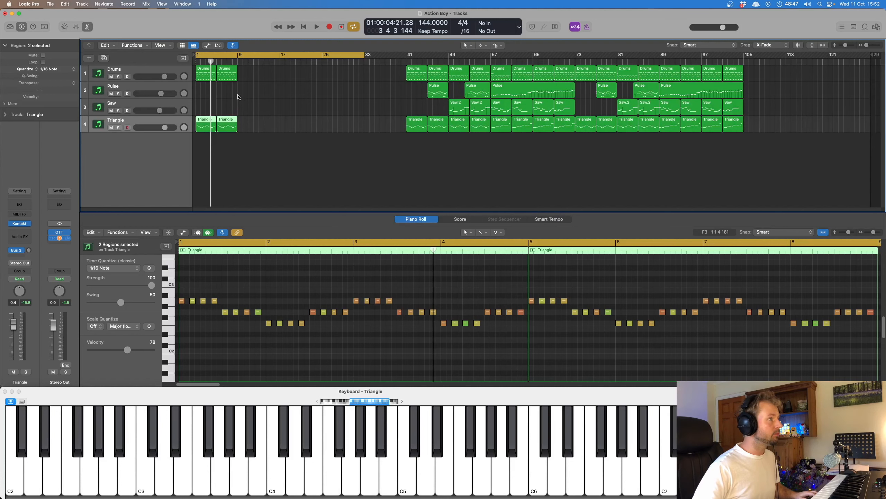
Step: Copy the Pulse region from bar 45 to bar 5 and review it against the triangle part, playing from bar 4
left_click(440, 95)
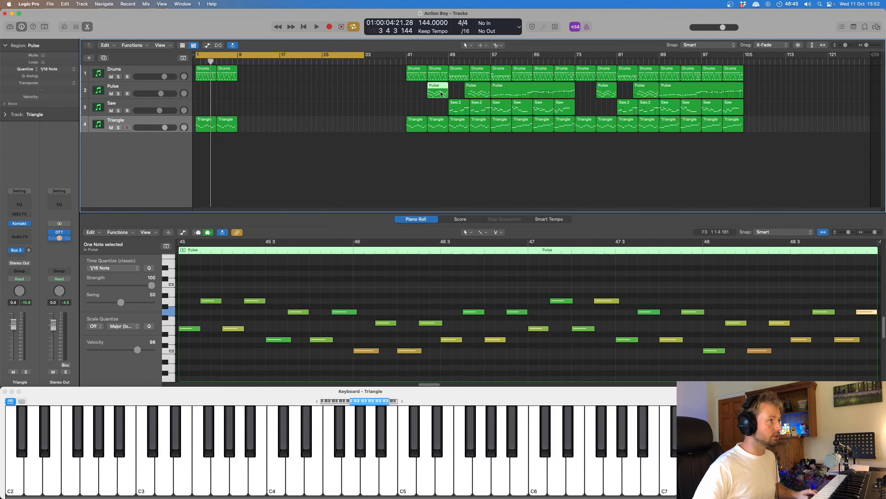
left_click_drag(442, 95, 231, 94)
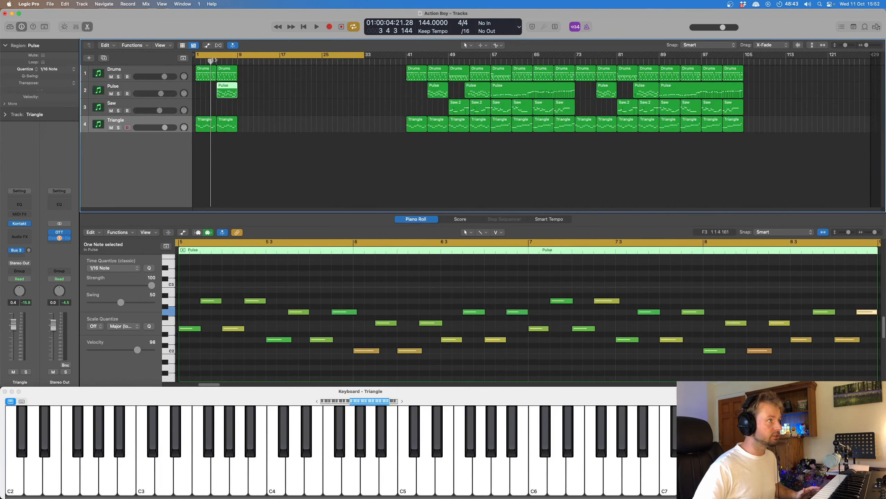
left_click(210, 62)
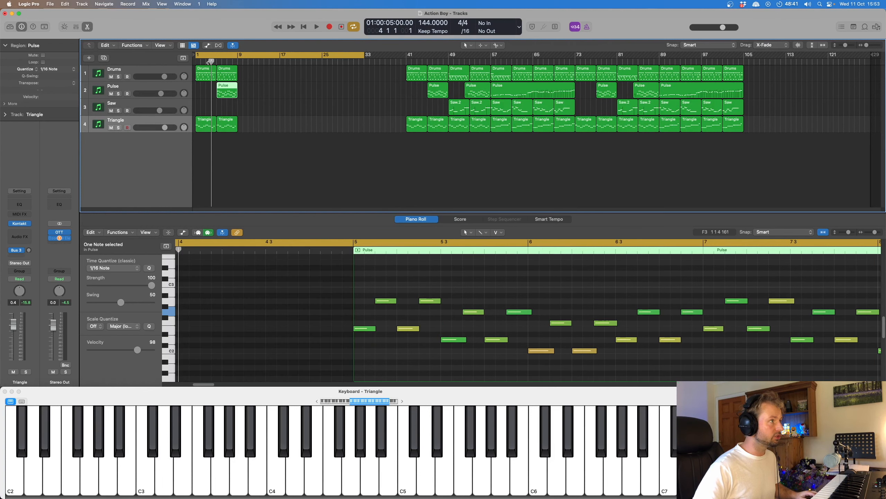
left_click(162, 88)
key("space")
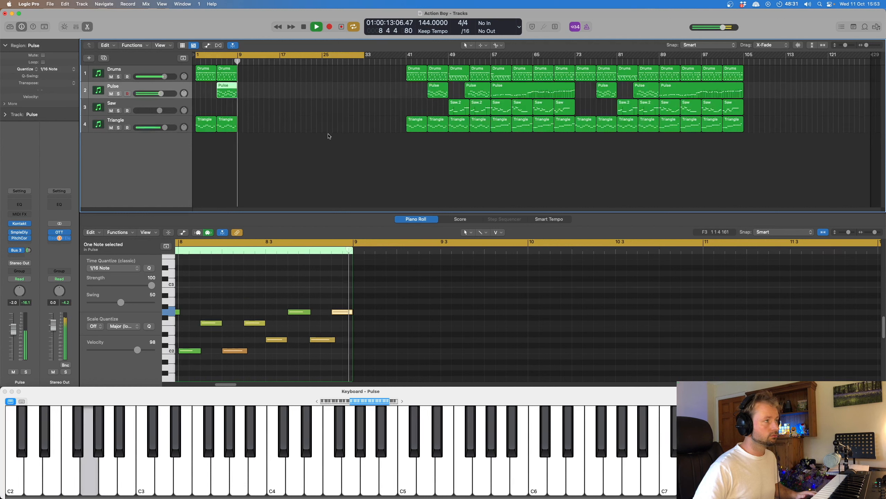
key("space")
left_click(218, 61)
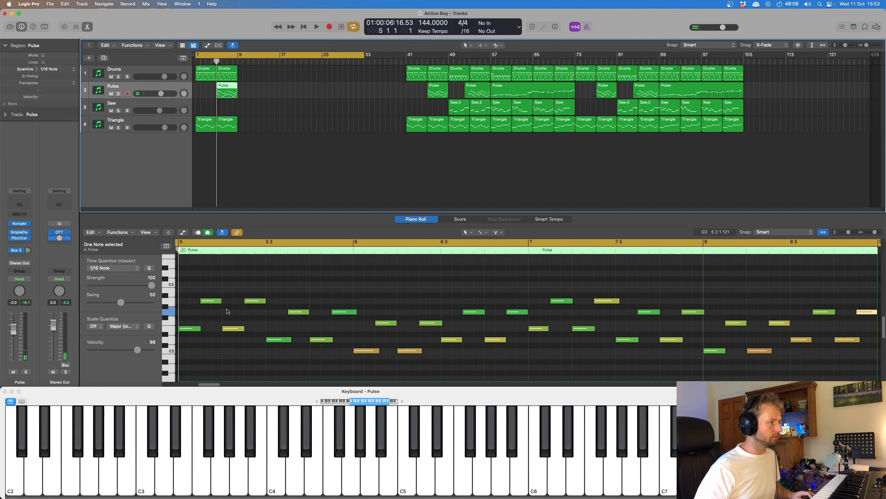
left_click(229, 129)
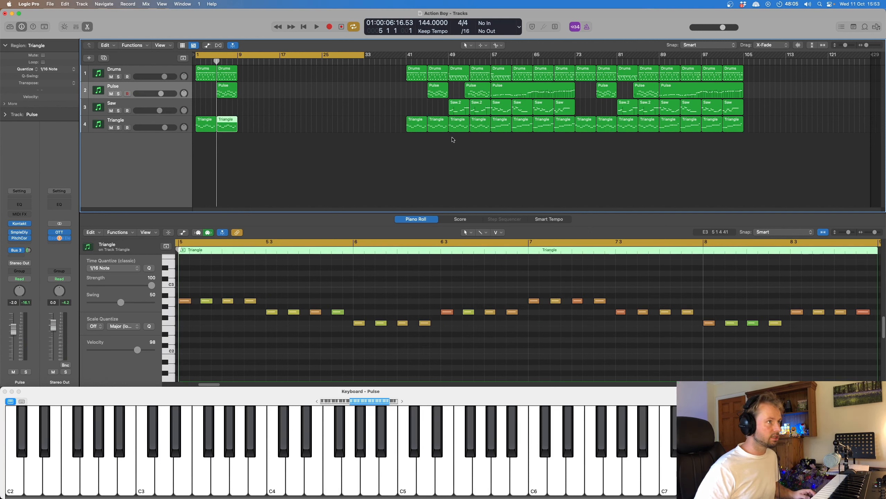
Step: Copy the Drums, Saw.2 and Triangle regions from bar 49 to bar 9 and place the playhead at bar 9
left_click_drag(454, 140, 459, 80)
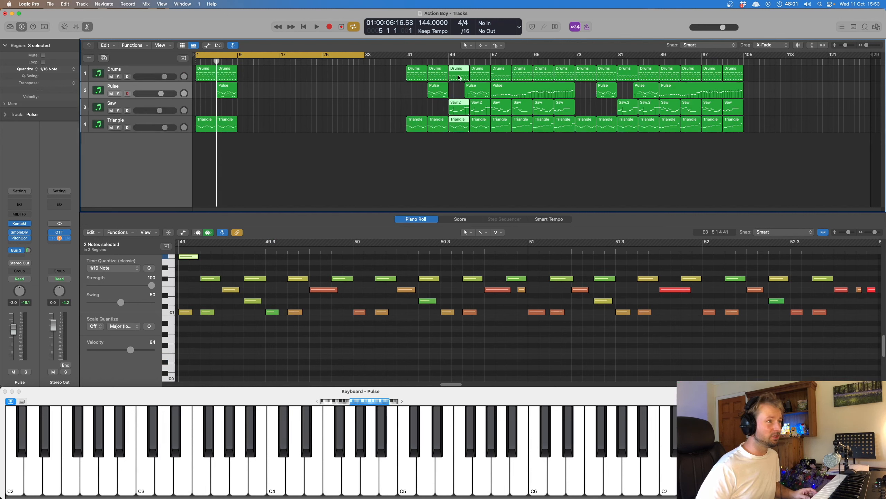
left_click_drag(450, 78, 245, 70)
left_click(236, 61)
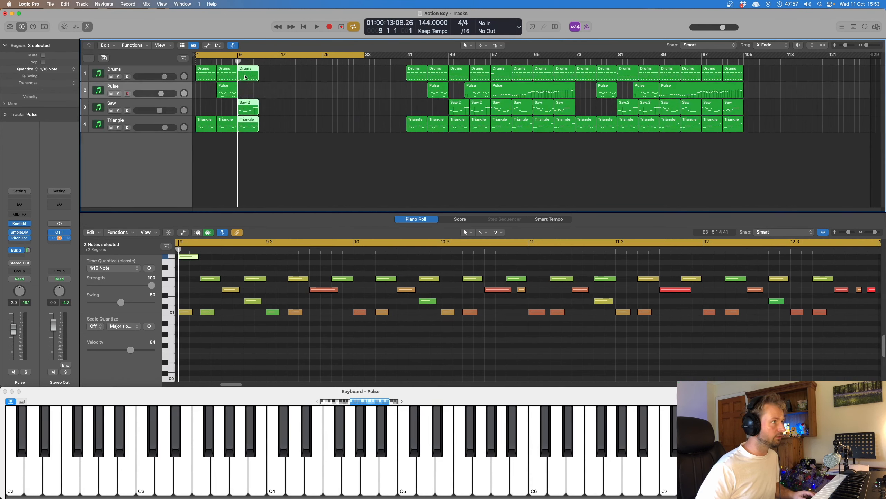
Step: Show the notes of the bar 9 Drums region and audition the highest drum note at its start
left_click(247, 94)
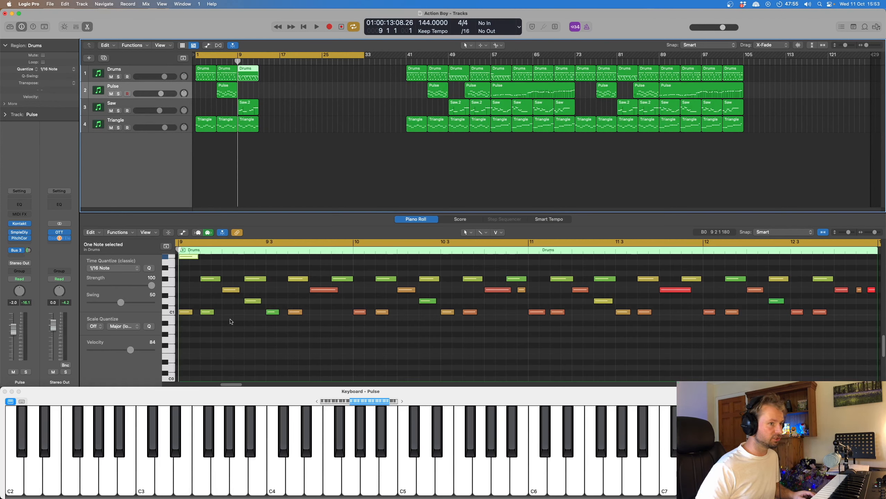
scroll(231, 322, "up", 2)
left_click(167, 269)
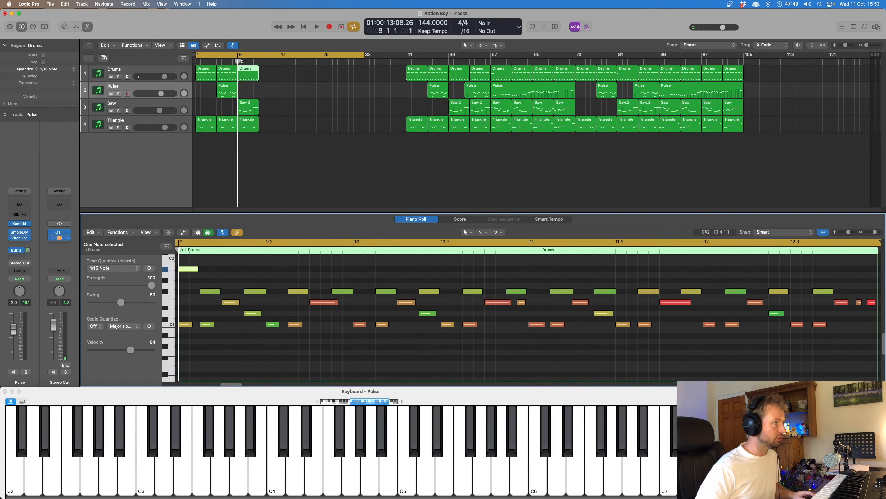
Step: Turn off cycle mode and play the new section from bar 9
left_click(246, 56)
key("space")
left_click(246, 57)
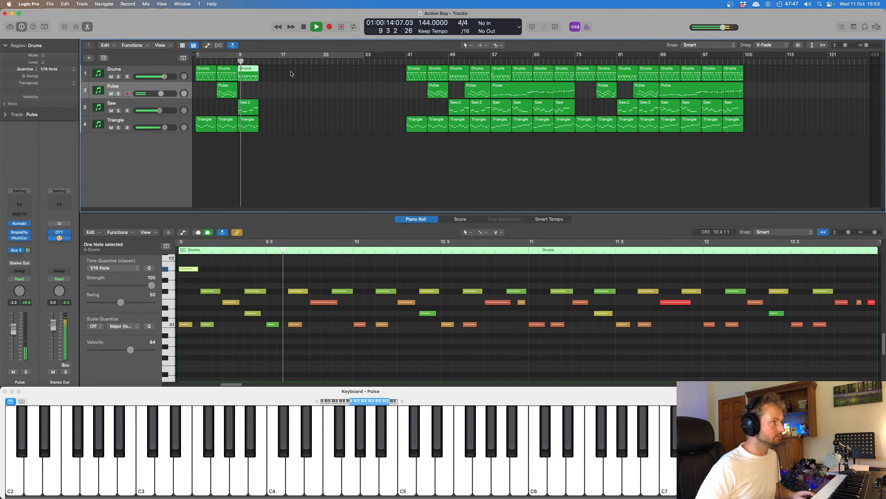
key("space")
Step: Show the Saw.2 region at bar 9 in the Piano Roll with its Ch. 1 Modulation automation displayed
left_click(254, 116)
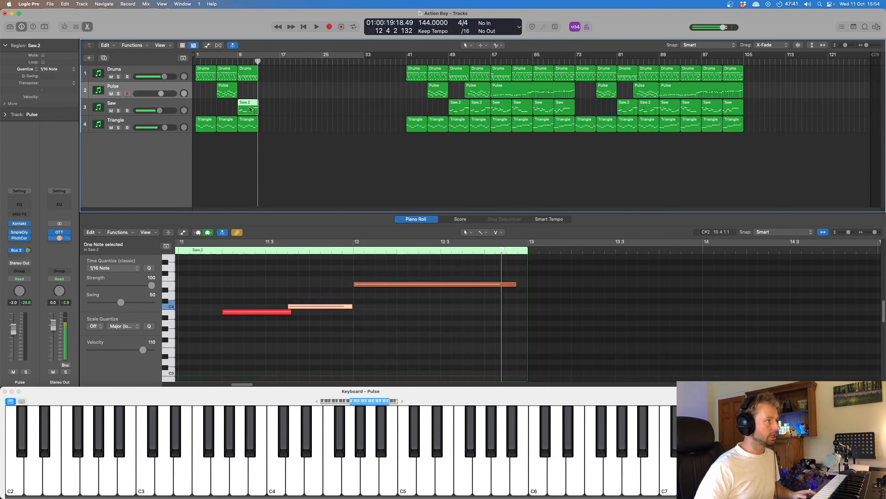
scroll(289, 360, "right", 3)
scroll(289, 362, "left", 6)
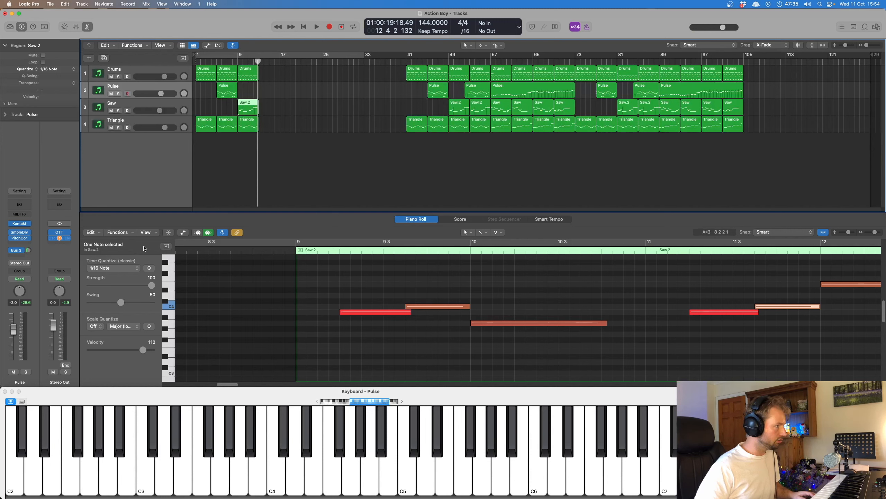
left_click(183, 233)
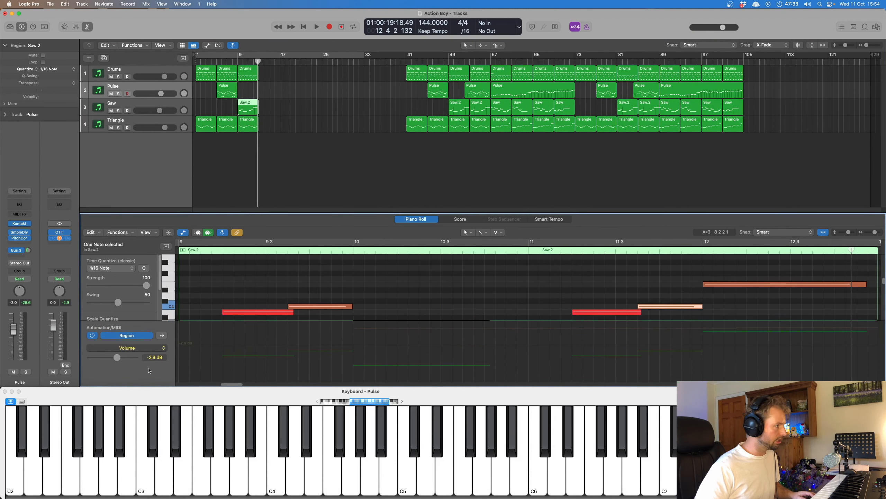
left_click(127, 347)
left_click(171, 484)
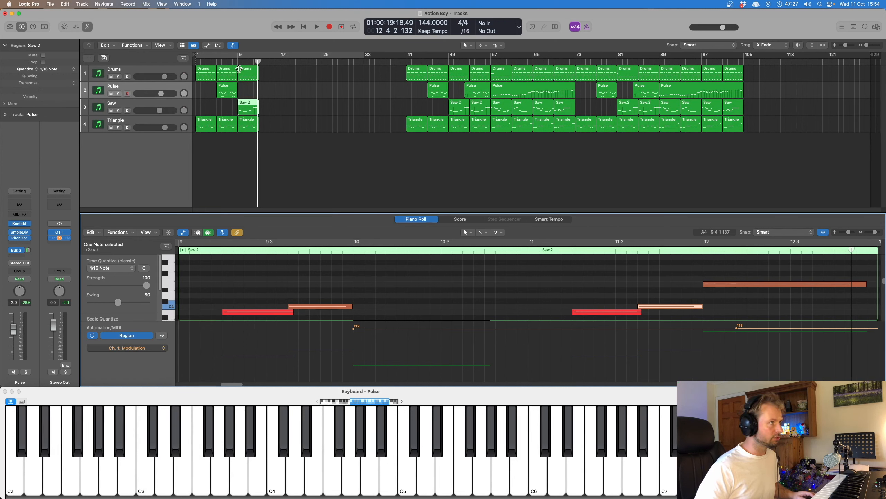
Step: Hold the Saw.2 region's Modulation automation at 0 from near its start until just before bar 10, where it jumps to 112
left_click(229, 375)
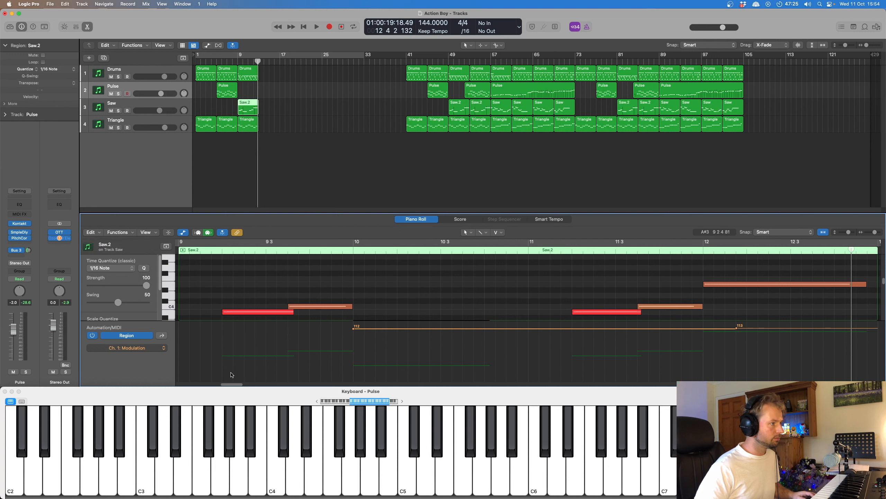
left_click(267, 365)
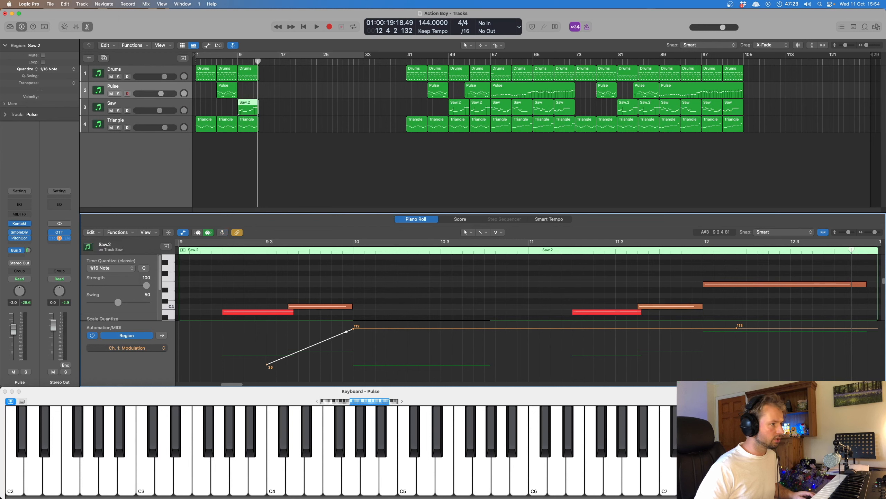
left_click_drag(348, 334, 347, 380)
left_click_drag(268, 366, 194, 379)
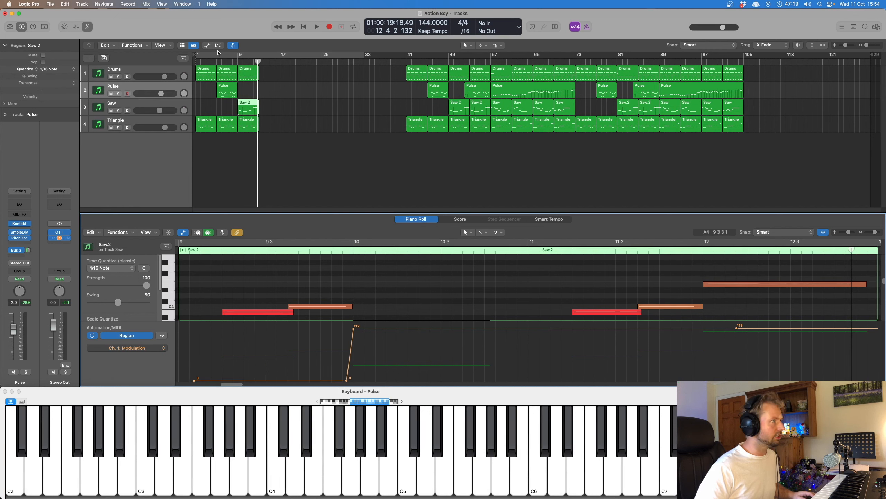
Step: Play the section from bar 9 to hear the edited modulation
double_click(237, 59)
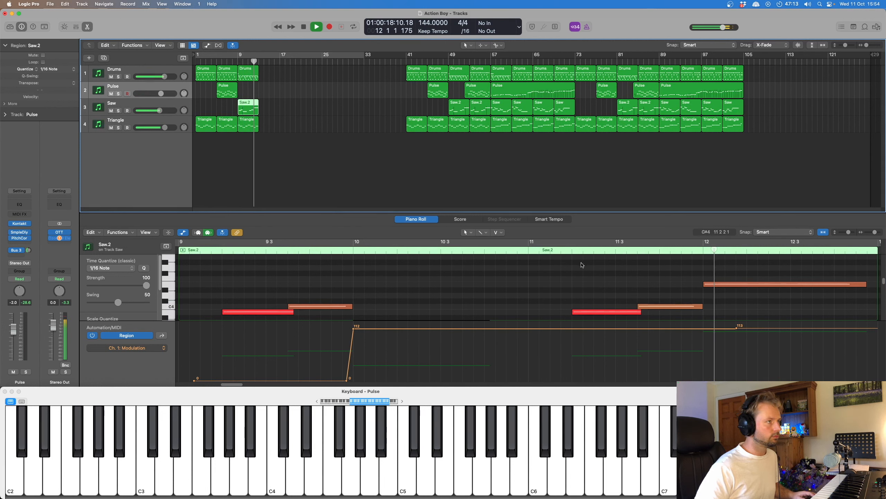
key("space")
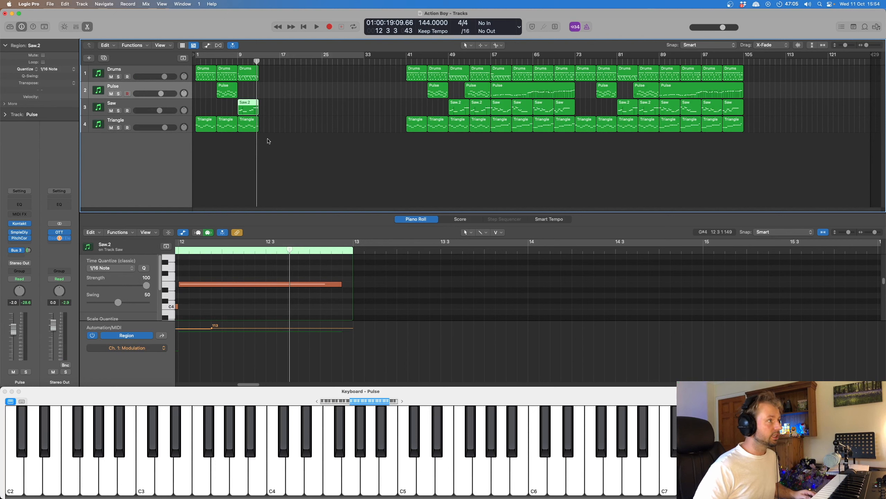
Step: Copy the Drums, Pulse, Saw.2 and Triangle regions of bars 53–56 to bar 13 and audition the Pulse region's lead-in
left_click_drag(482, 140, 275, 78)
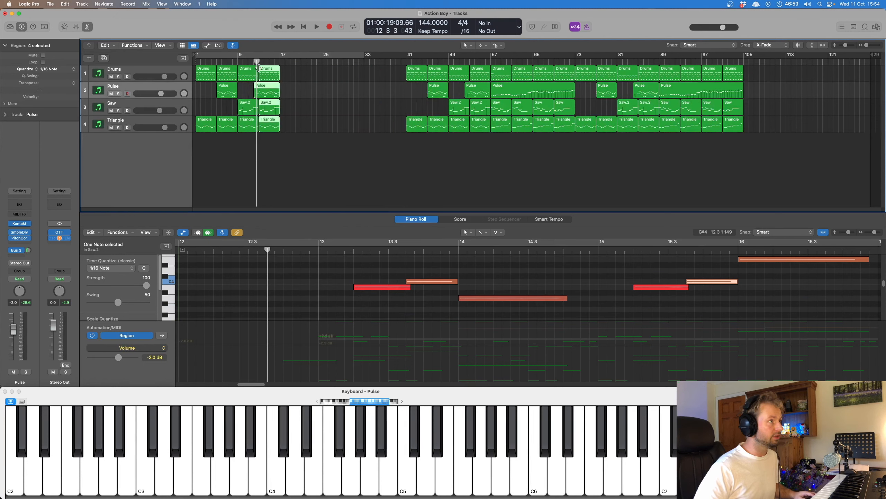
left_click(252, 85)
left_click(262, 91)
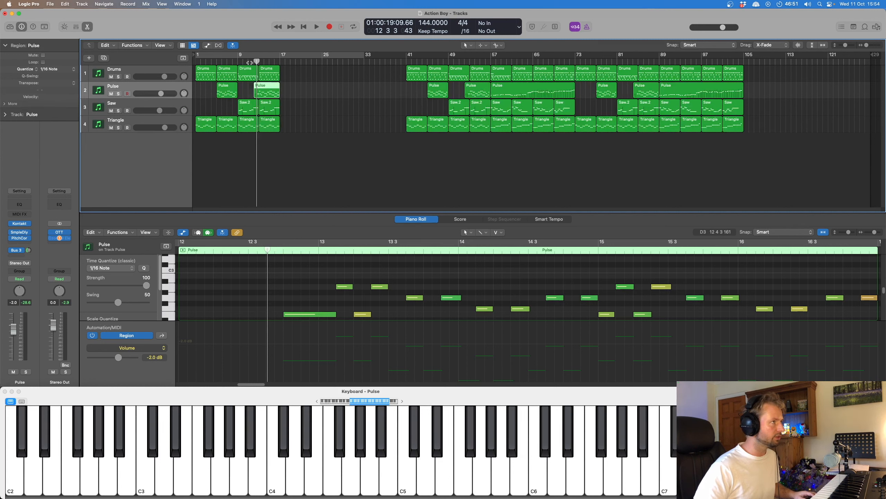
key("space")
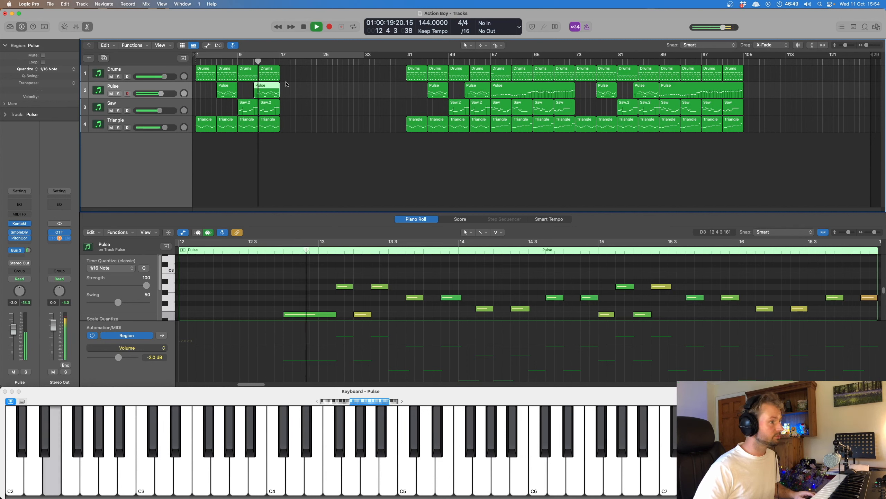
key("space")
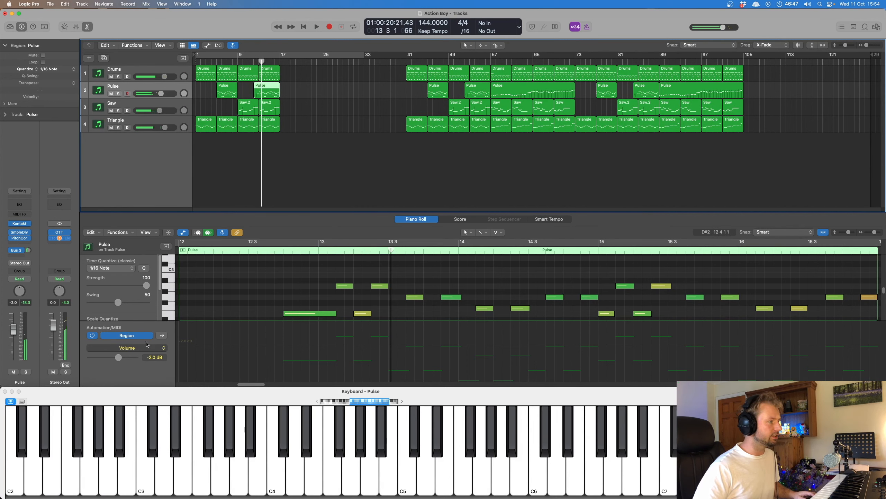
Step: Display the Ch. 1 Pitch Bend automation of the Pulse region leading into bar 13 and play that passage
left_click(164, 347)
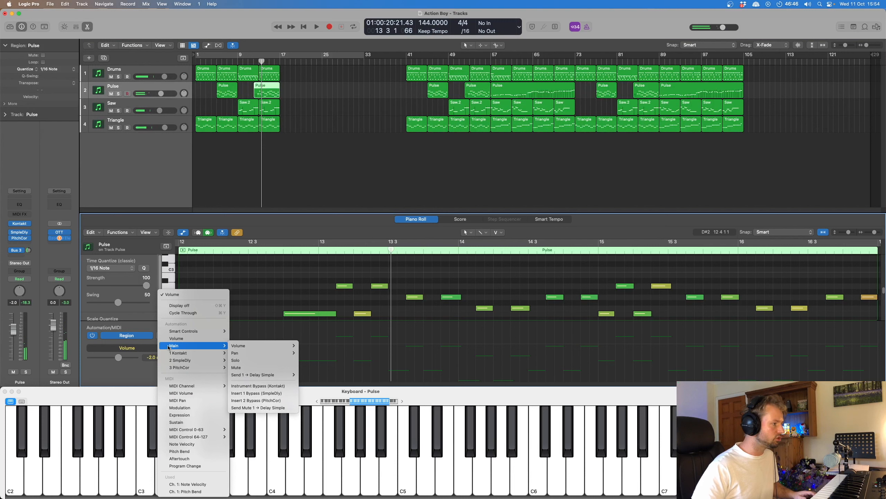
left_click(196, 492)
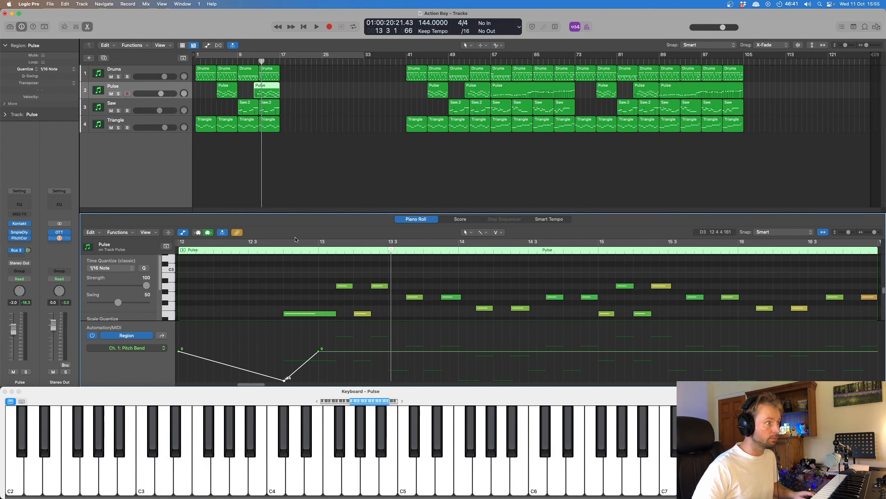
double_click(252, 250)
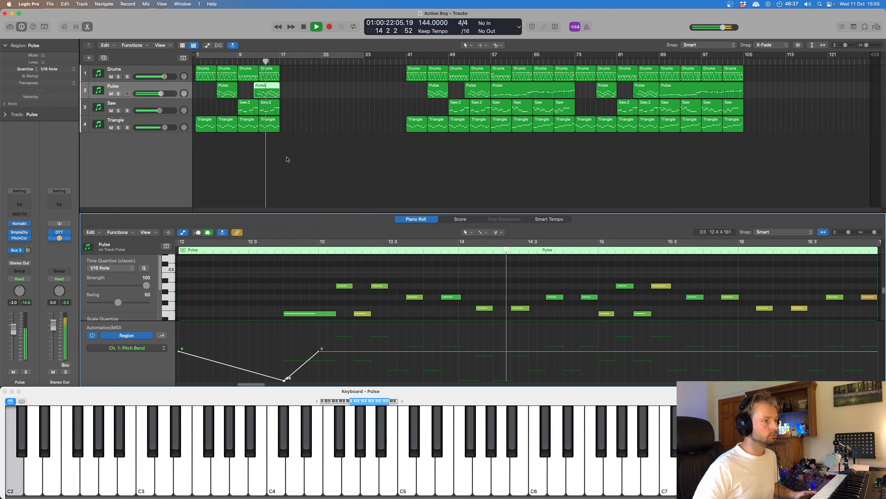
key("space")
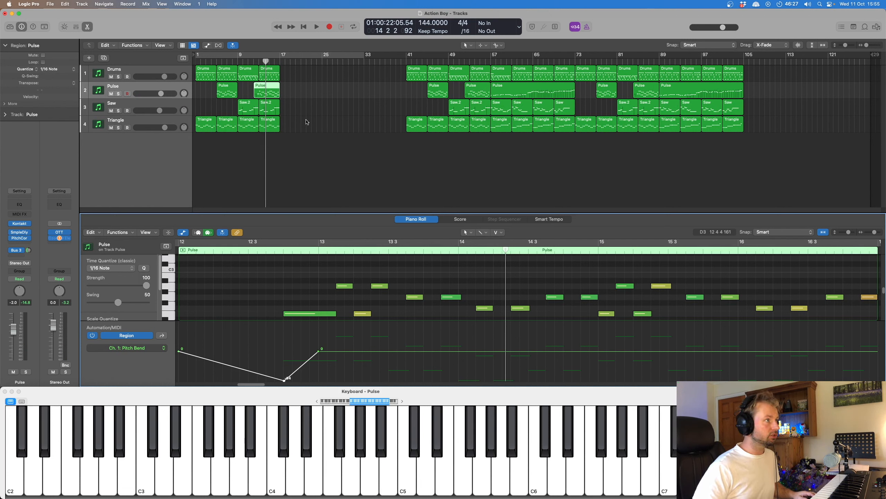
Step: Copy the four Drums regions spanning bars 57 to 72 to bar 17
left_click(492, 60)
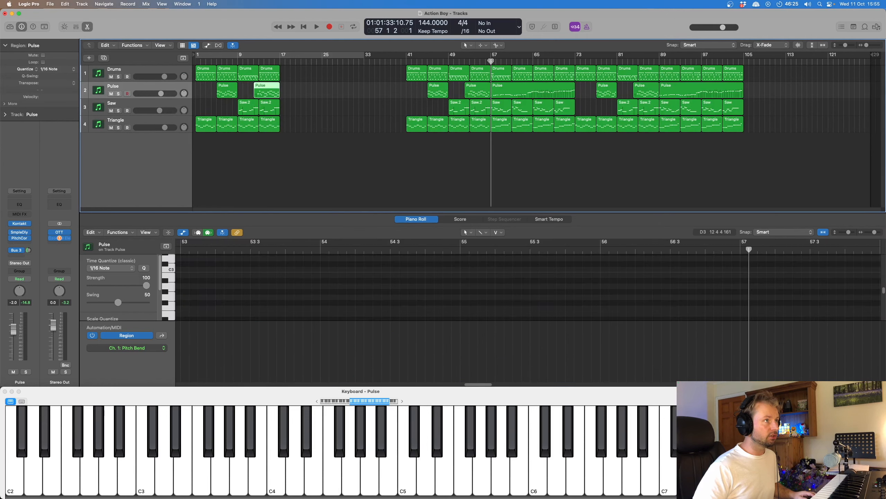
left_click(501, 71)
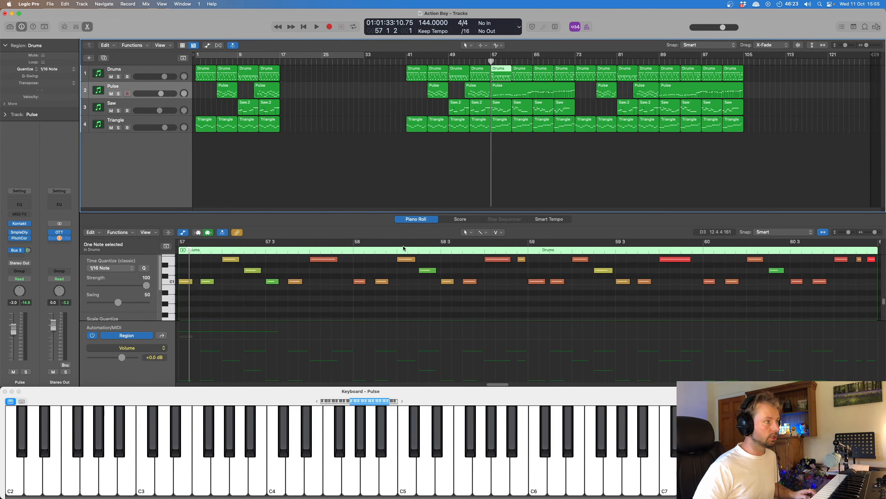
scroll(403, 265, "up", 2)
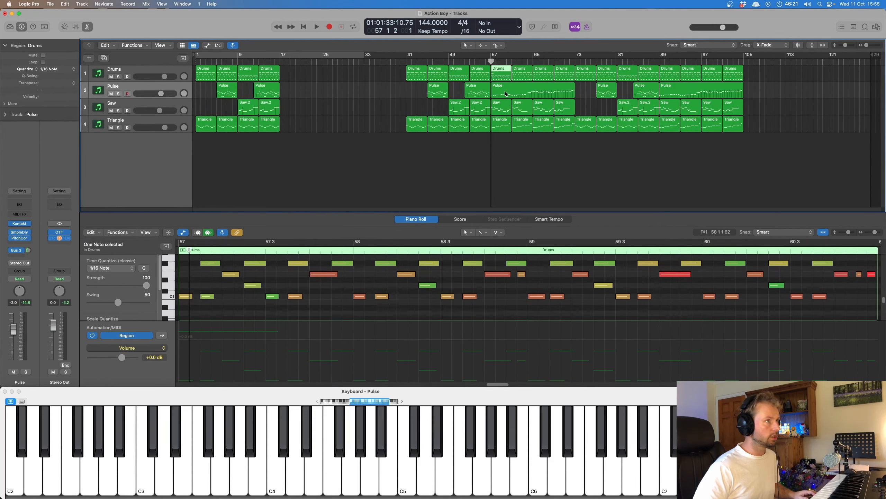
left_click(566, 78, "shift")
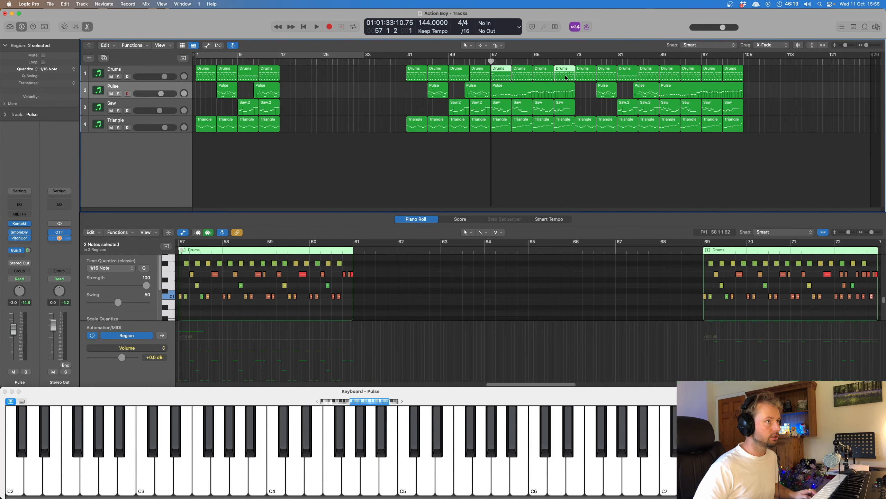
left_click(543, 75, "shift")
left_click(523, 74, "shift")
left_click_drag(523, 75, 317, 75)
Step: Place the playhead at bar 17 and play the copied drums
left_click(274, 61)
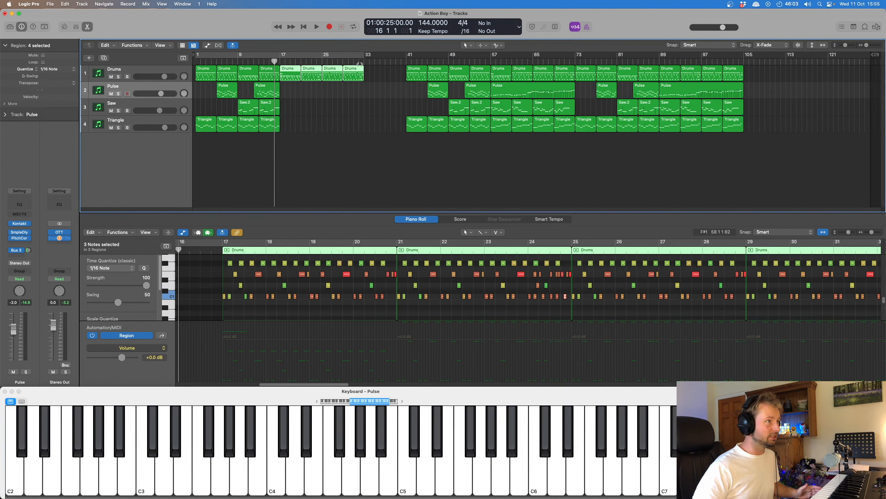
left_click(362, 62)
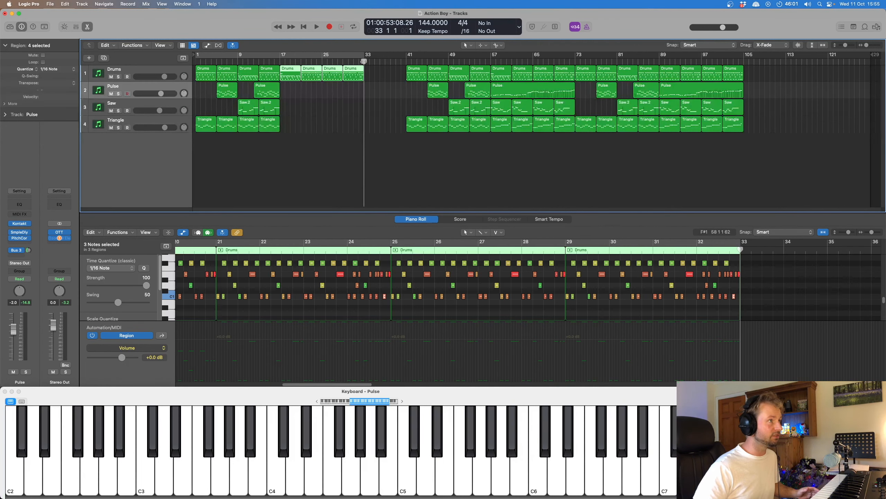
left_click_drag(362, 61, 279, 62)
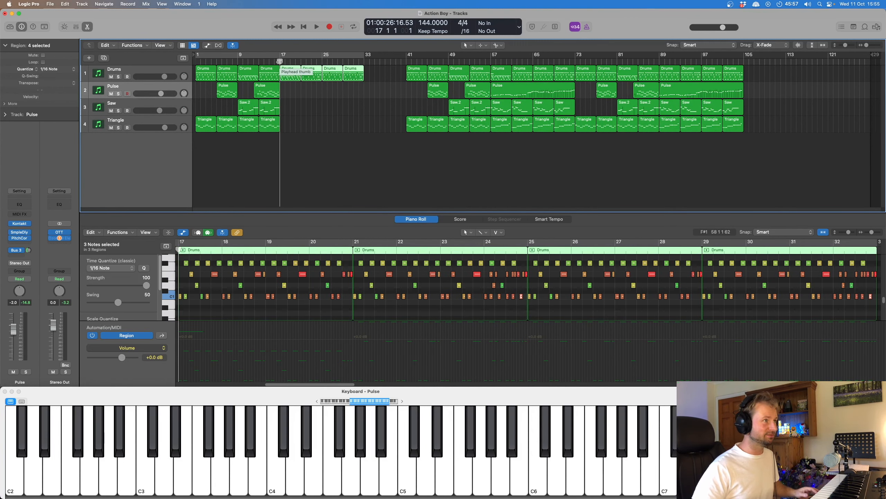
key("space")
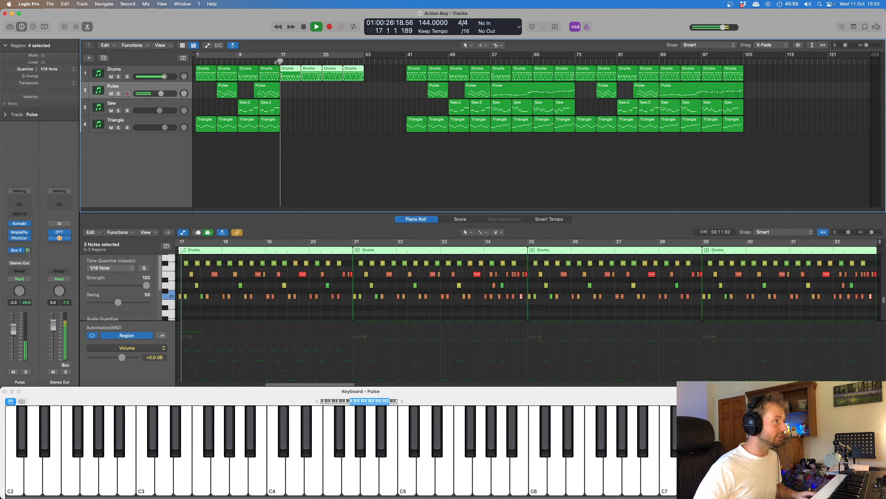
left_click(297, 90)
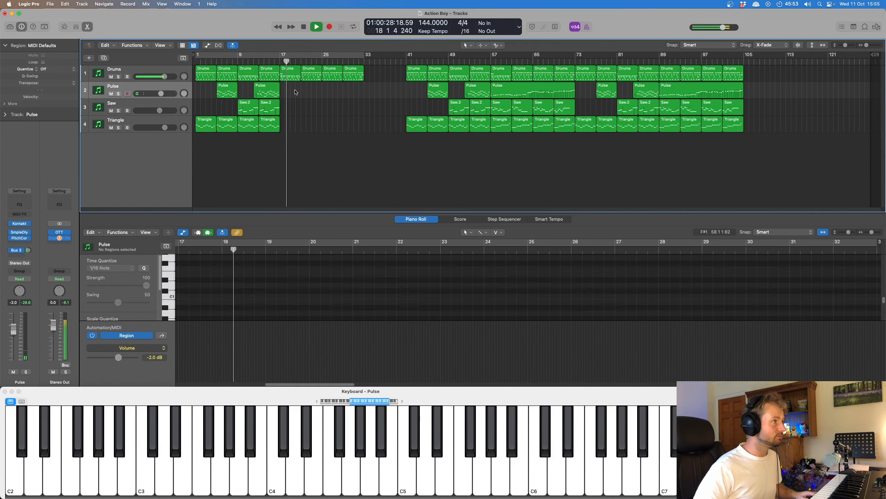
Step: Stop playback and examine the upper notes at the start of the bar 17 Drums region in the Piano Roll
left_click(295, 76)
key("space")
scroll(246, 271, "up", 5)
scroll(246, 271, "down", 2)
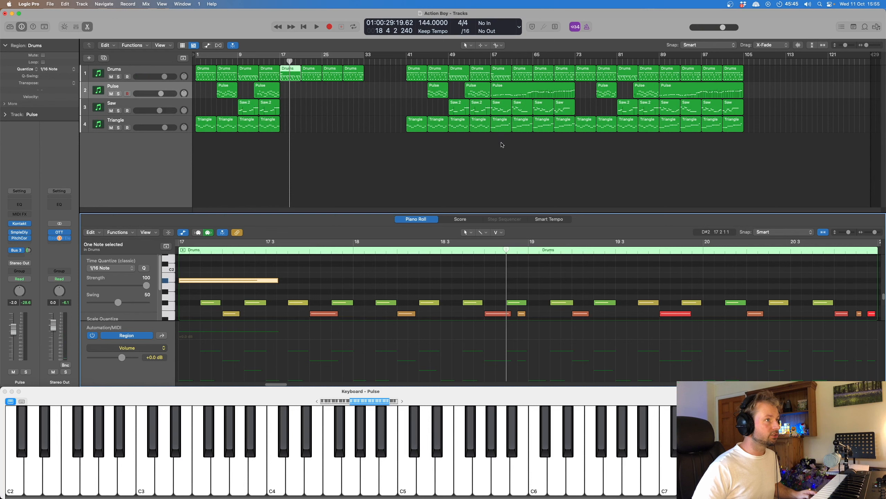
Step: Copy four instances of the Triangle region from bar 57 to bar 17 and review their notes while playing from there
left_click(503, 127)
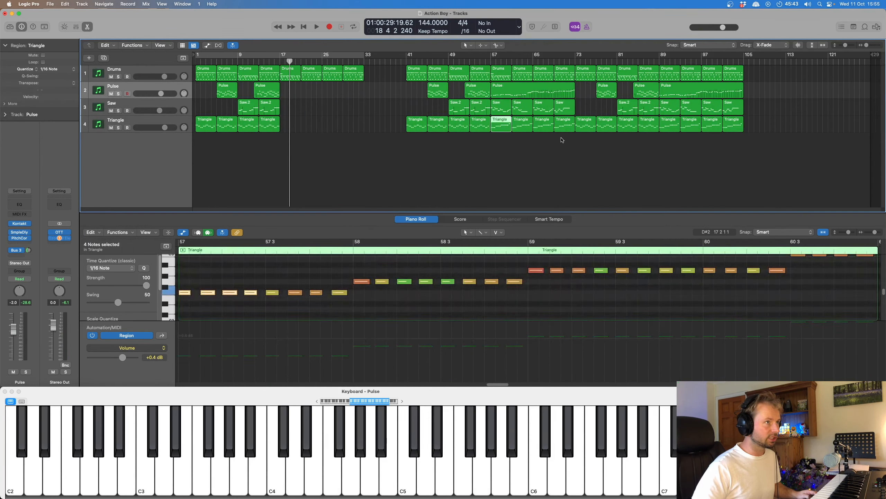
left_click_drag(562, 140, 293, 125)
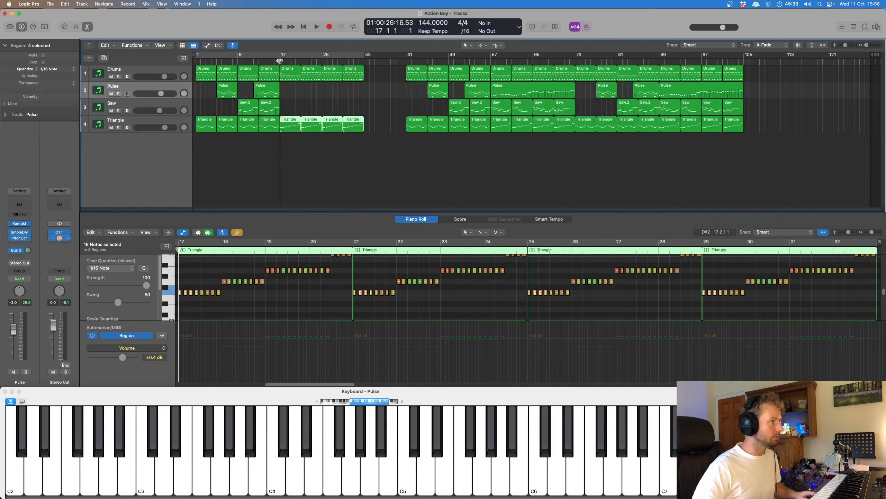
key("space")
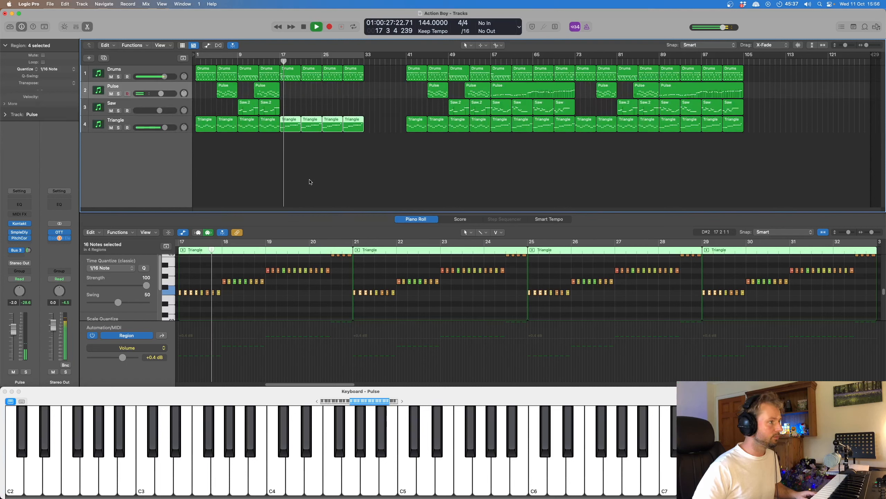
scroll(299, 298, "up", 3)
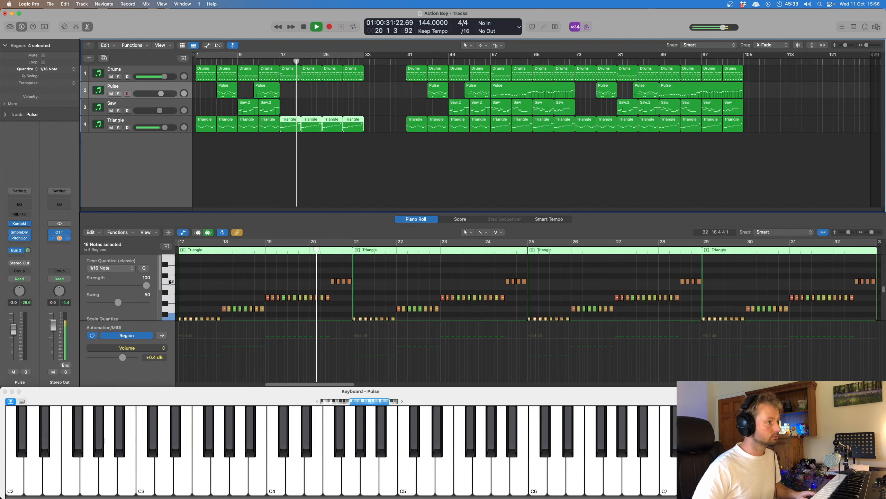
scroll(500, 277, "down", 3)
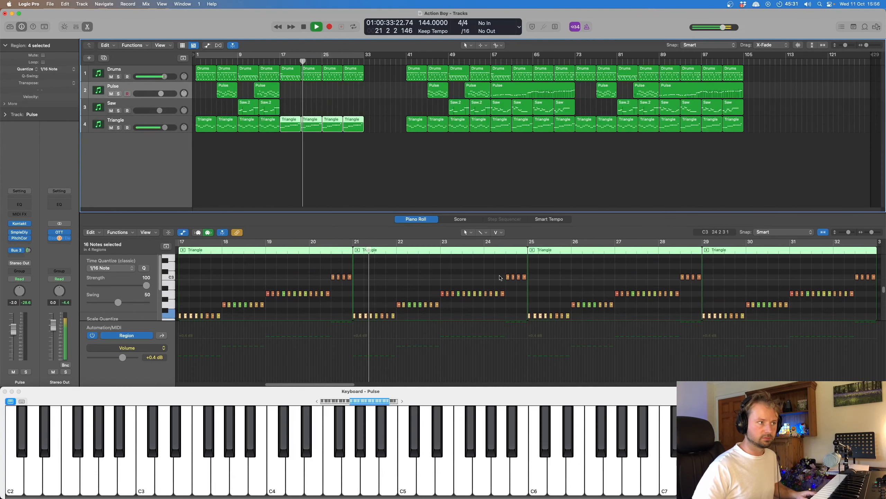
key("space")
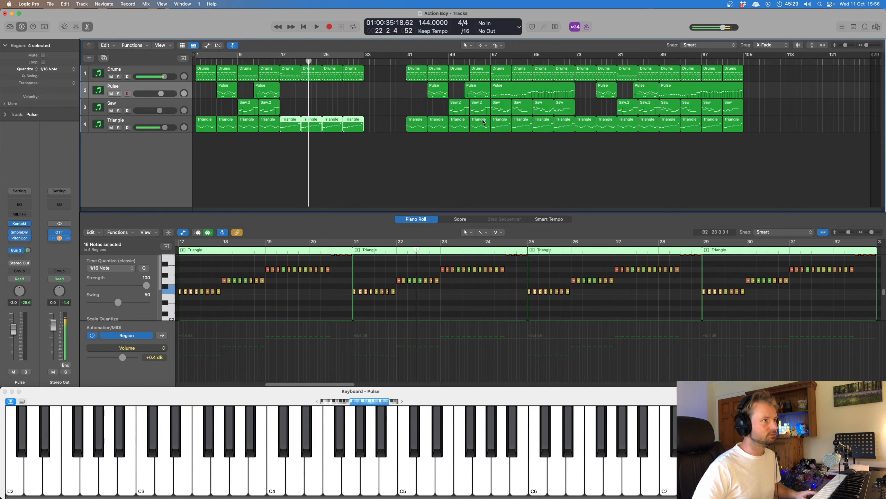
Step: Copy the four Saw regions spanning bars 57 to 72 to bar 17 and return the playhead to bar 17
left_click_drag(595, 109, 294, 109)
left_click(279, 61)
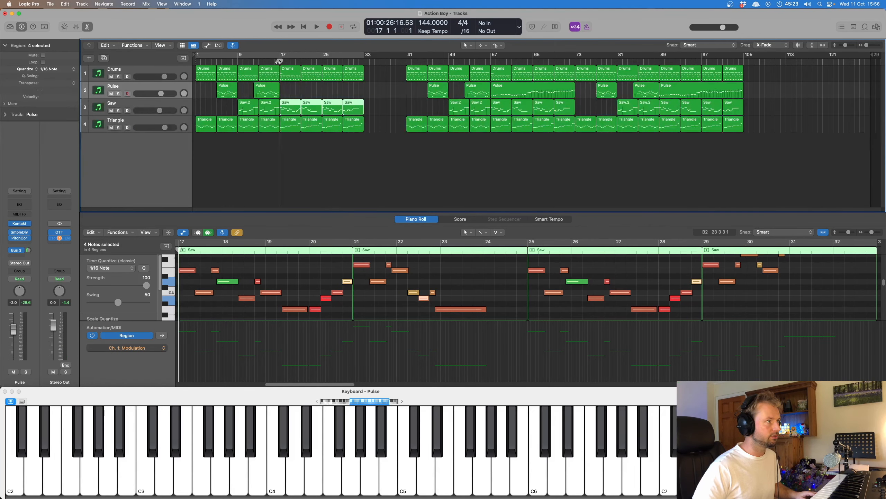
Step: Play the Saw melody from bar 17 through to bar 32 and hide the Piano Roll's automation area
key("space")
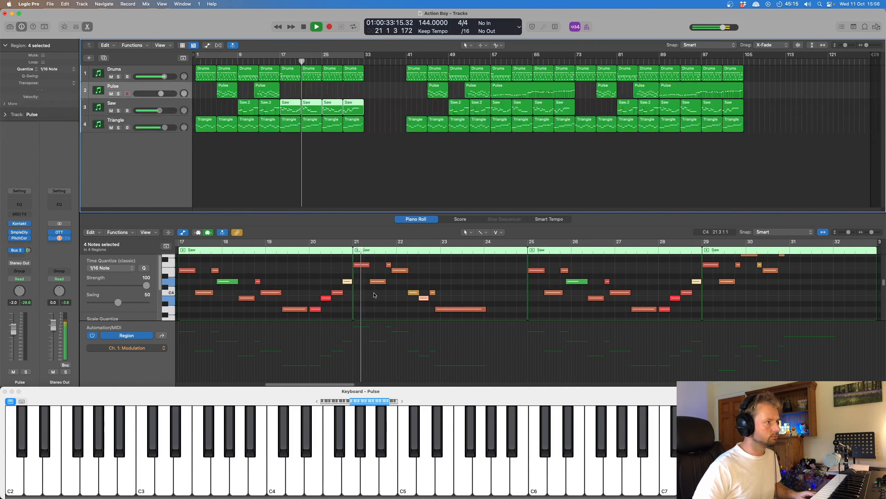
key("a")
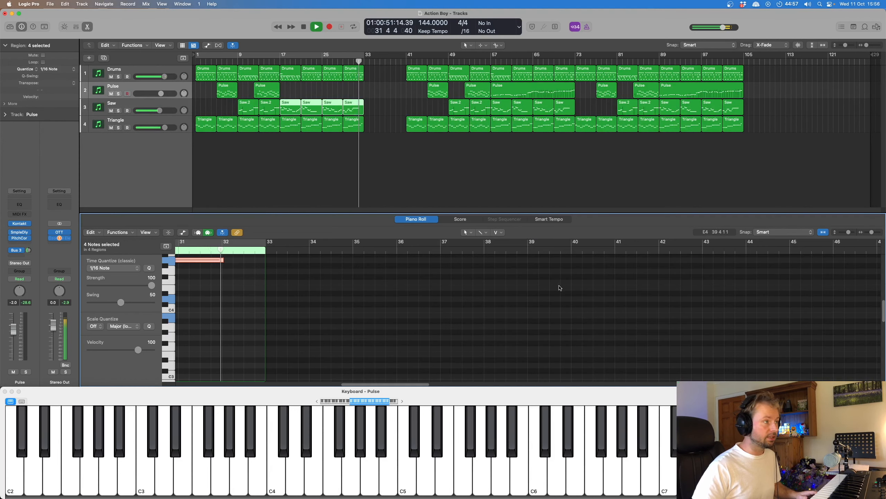
key("space")
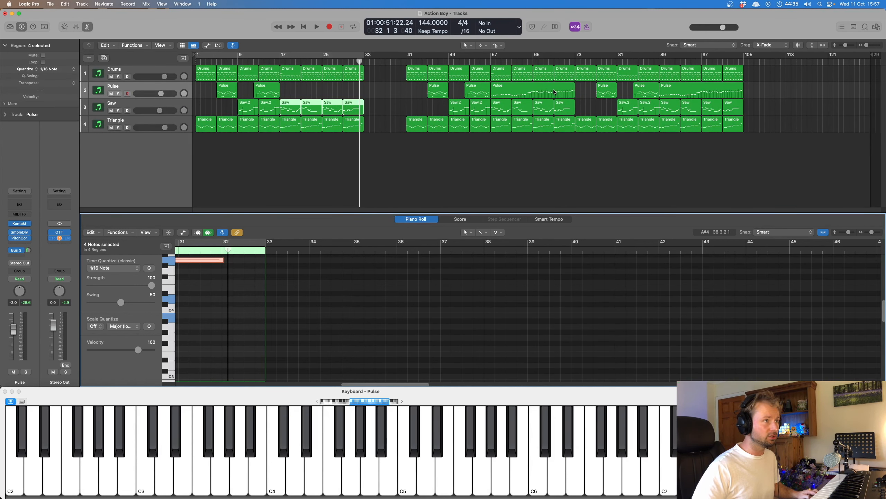
Step: Copy the long Pulse region from bar 57 to bar 17 and play the section from bar 17
left_click(525, 92)
left_click_drag(529, 92, 319, 92)
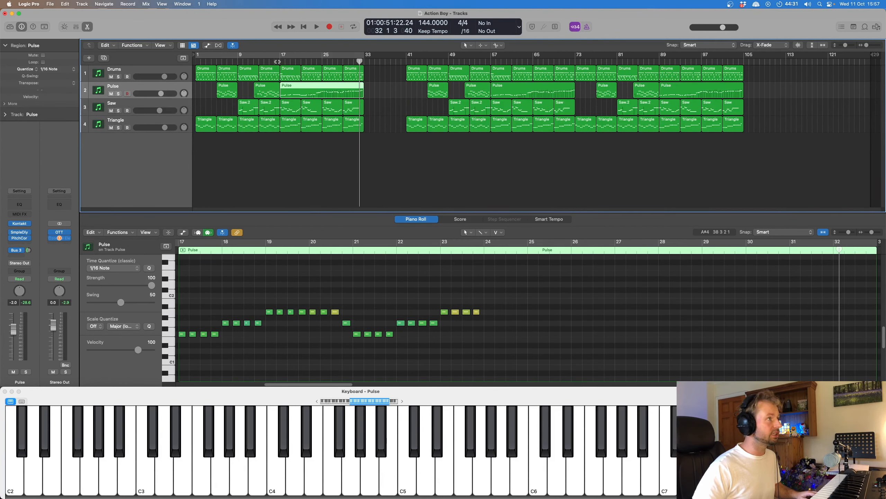
left_click(279, 62)
key("space")
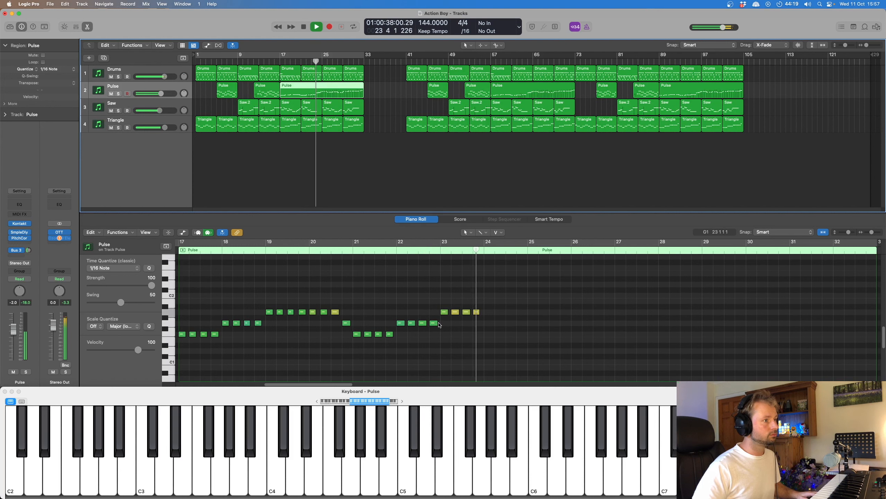
Step: Pause at bar 24 to inspect the Triangle track, and resume playback with the long Pulse region at bar 17 selected
key("space")
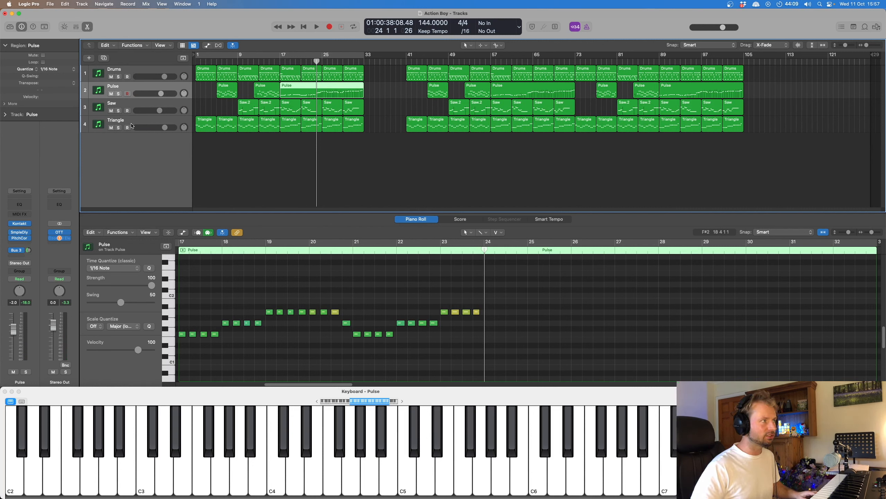
left_click(133, 122)
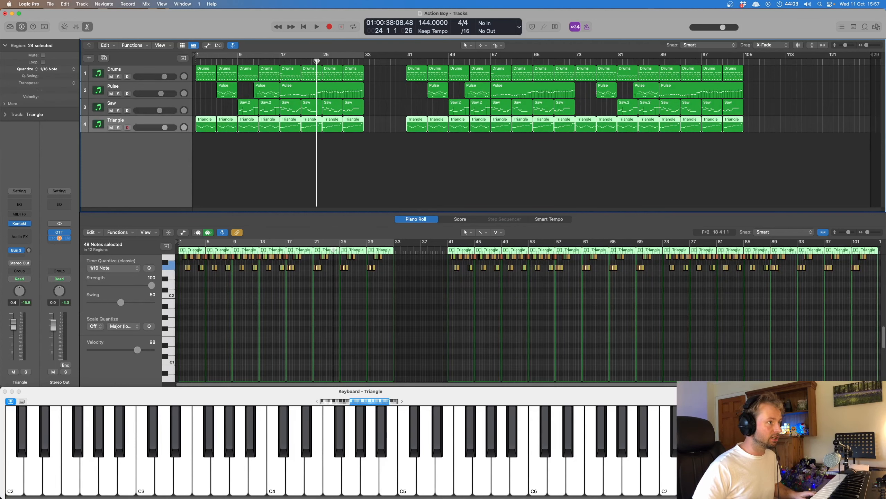
key("space")
left_click(317, 92)
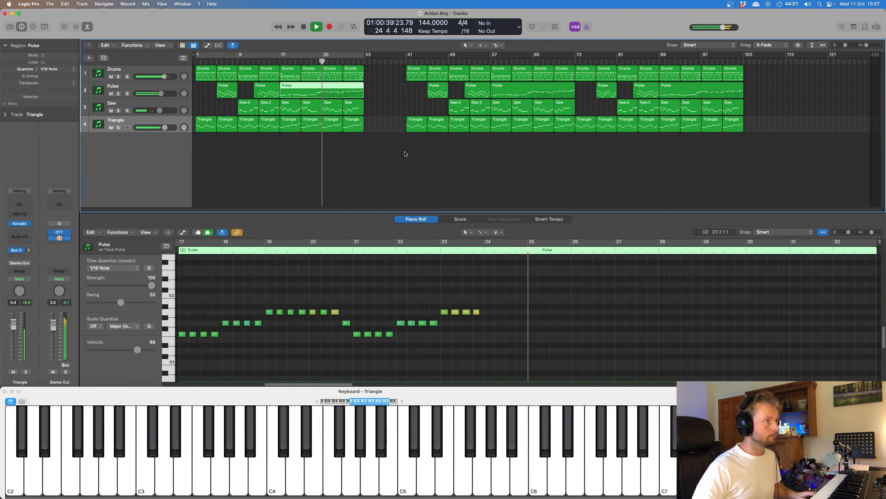
Step: Follow the long Pulse region's rising notes during playback from bar 24 through the end of bar 32 and stop there
scroll(502, 311, "up", 5)
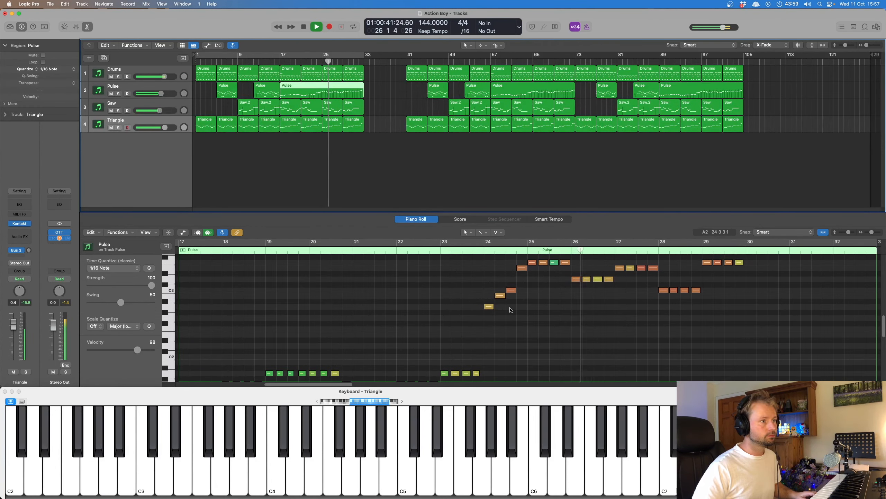
scroll(511, 309, "up", 2)
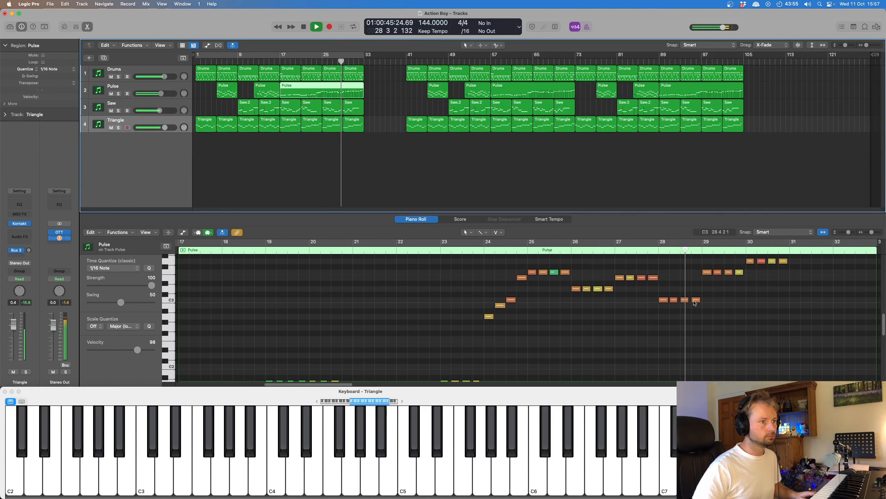
scroll(720, 284, "up", 1)
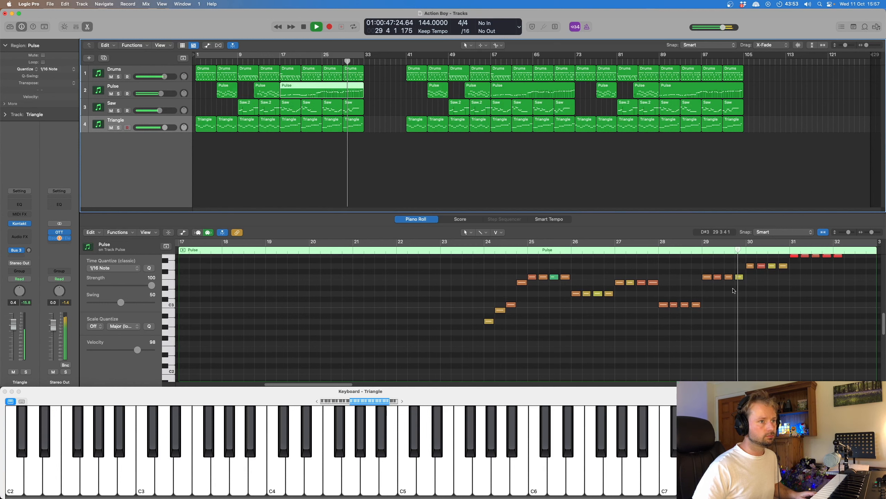
scroll(734, 291, "up", 1)
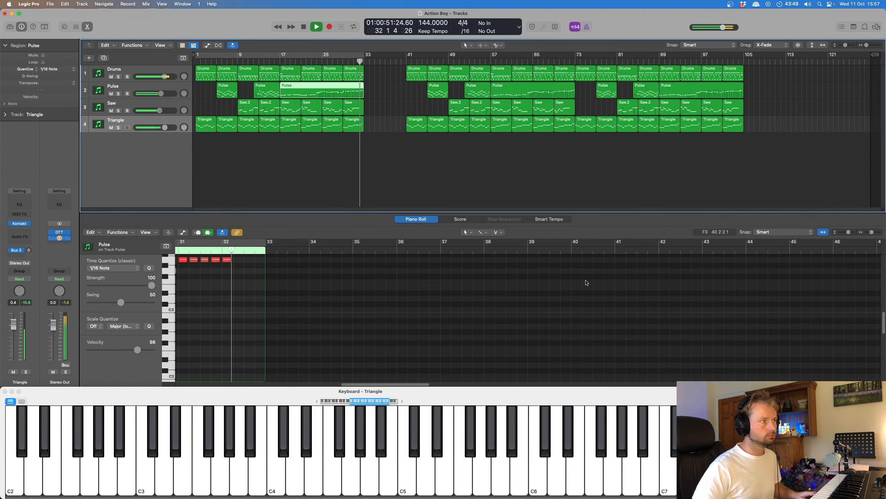
key("space")
scroll(230, 295, "up", 5)
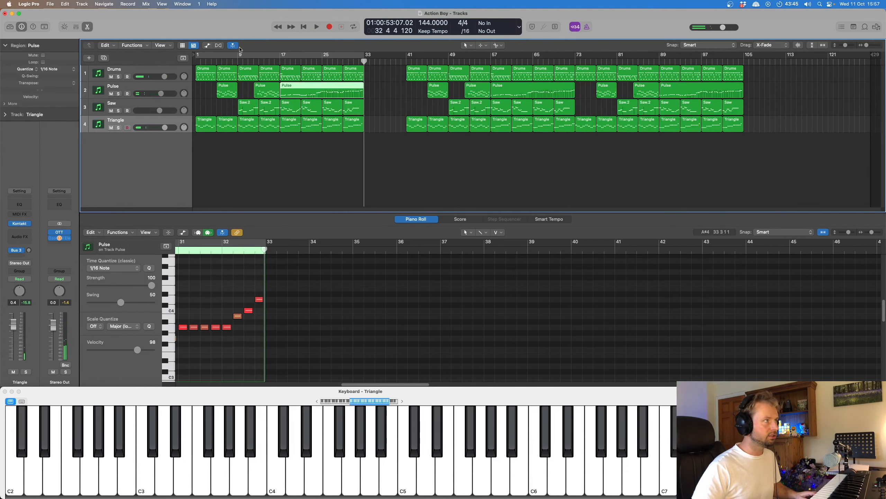
Step: Set the cycle range from bar 1 to bar 33 and audition the loop around its end point
left_click(344, 57)
key("space")
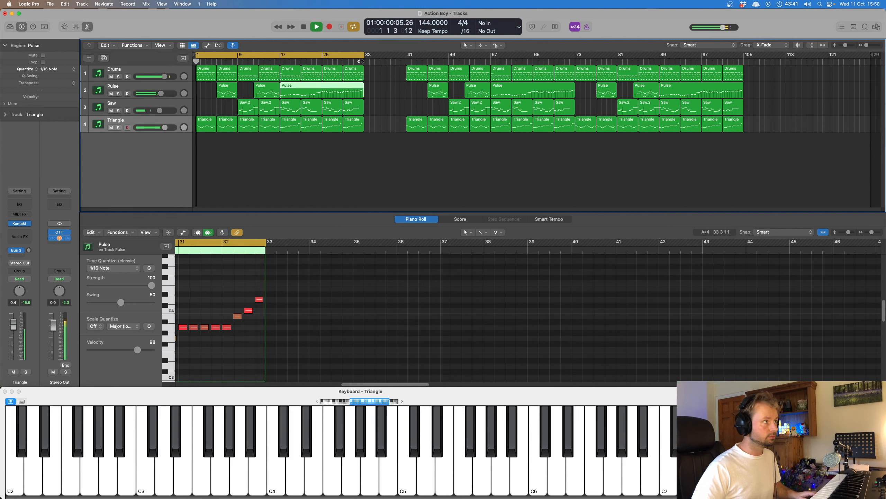
key("space")
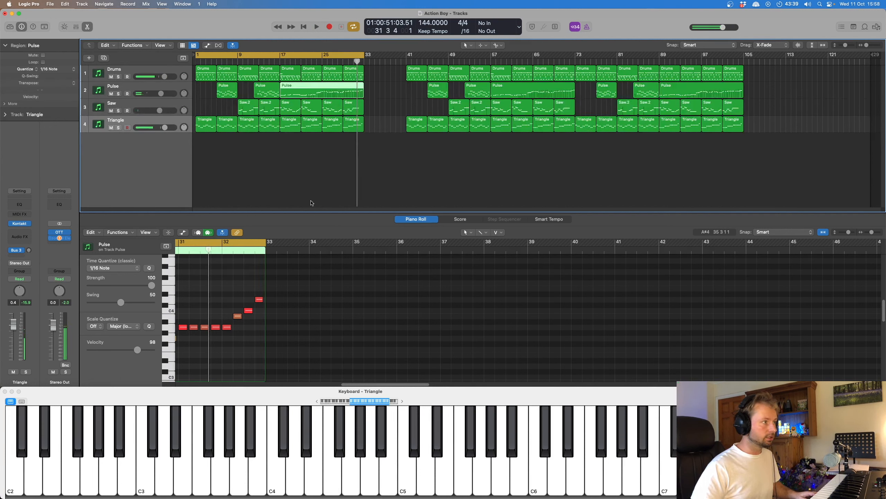
Step: Examine the long Pulse region's notes from bar 17 to bar 32 in the Piano Roll
scroll(292, 311, "left", 15)
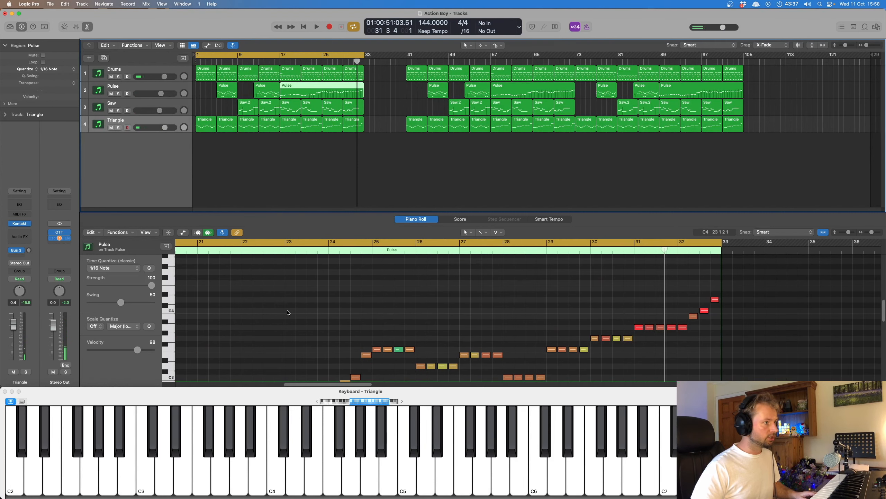
scroll(288, 313, "down", 3)
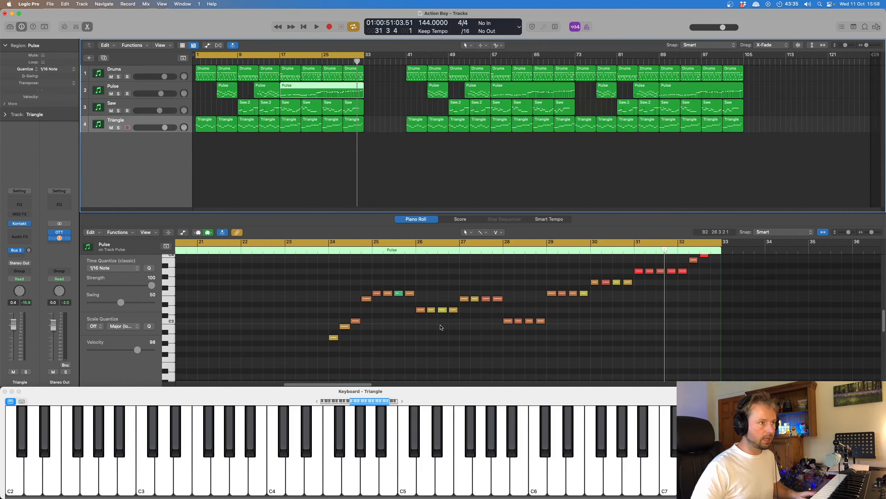
scroll(385, 343, "down", 5)
scroll(326, 365, "left", 8)
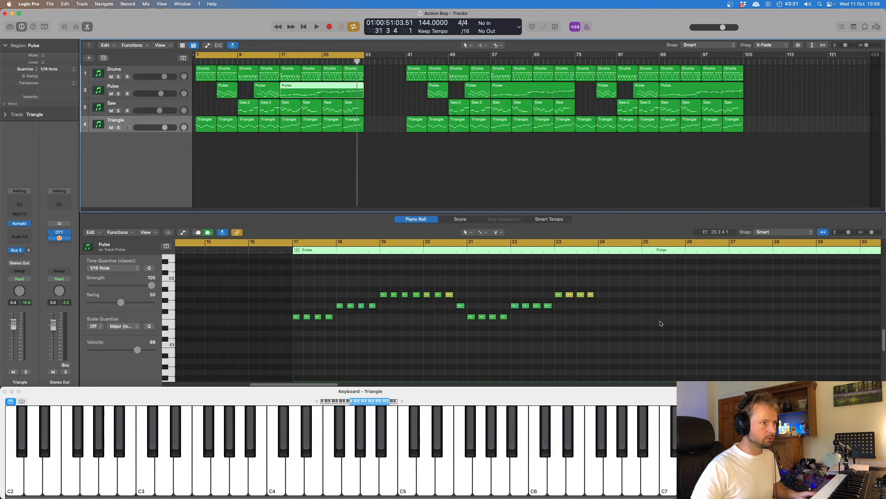
scroll(661, 323, "up", 5)
scroll(599, 339, "right", 8)
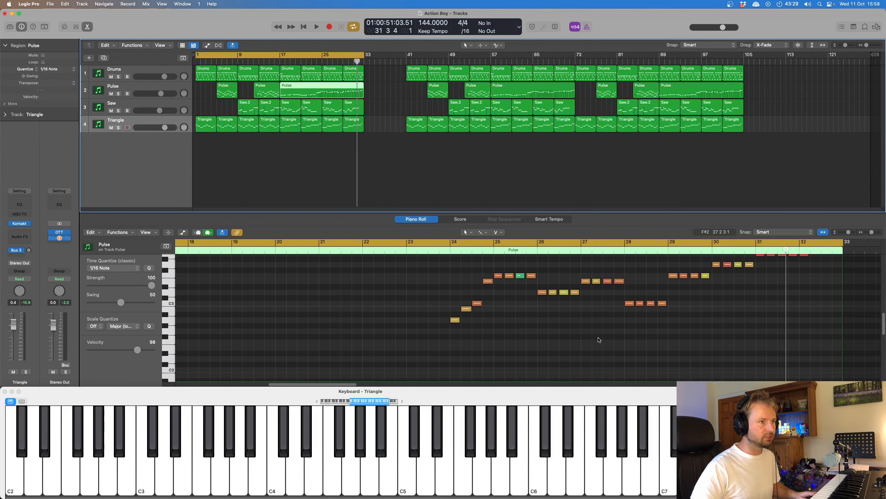
scroll(597, 339, "up", 2)
scroll(598, 339, "up", 3)
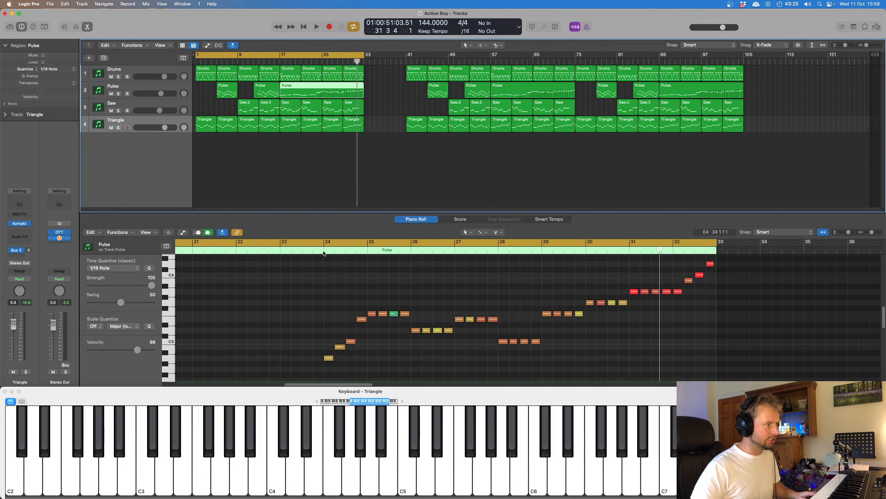
Step: Play the Pulse part from bar 24 and stop at the end of bar 26
left_click(324, 254)
key("space")
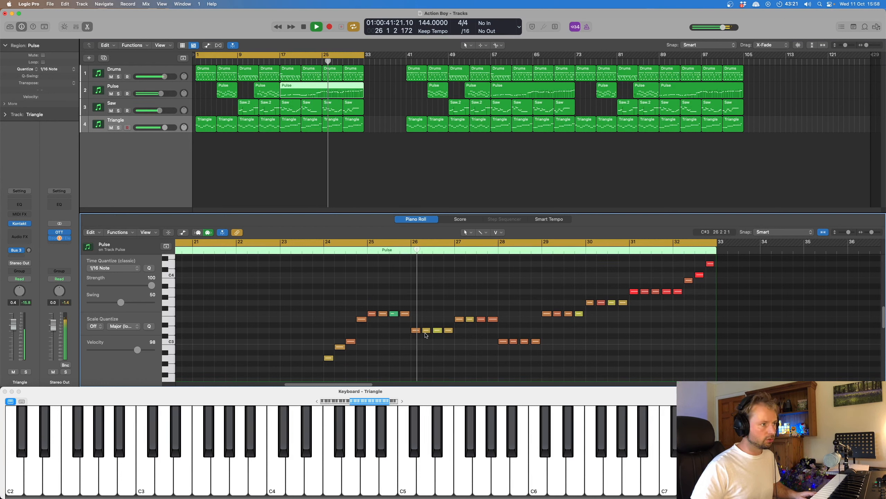
key("space")
Step: Compare the low Pulse notes in bars 17 to 23 with the higher notes from bar 24 onward
scroll(380, 339, "down", 8)
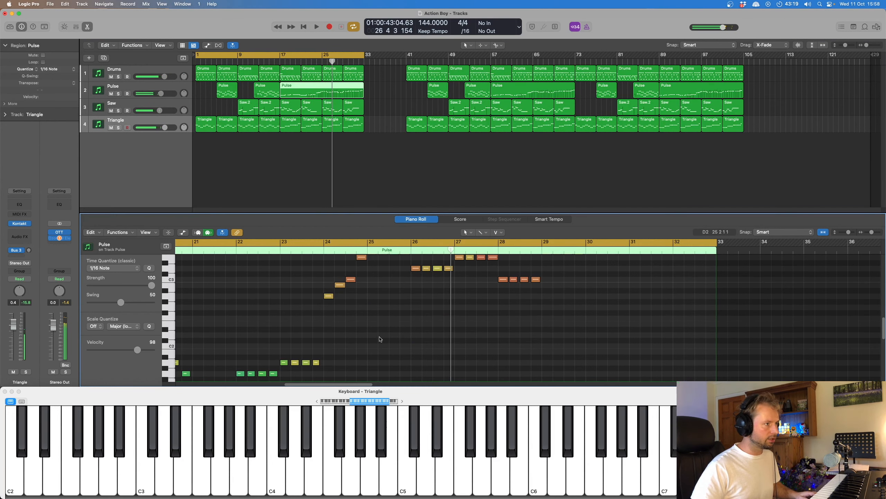
scroll(381, 338, "down", 3)
scroll(366, 355, "left", 5)
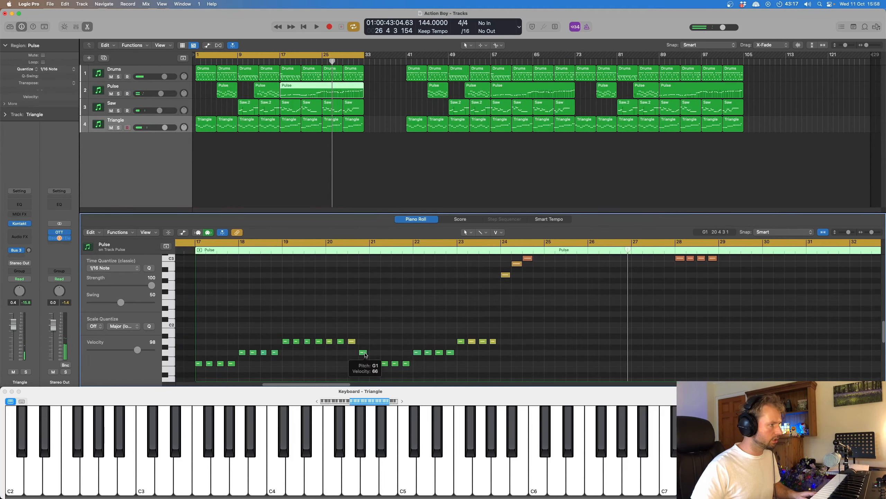
scroll(366, 356, "right", 4)
scroll(365, 354, "up", 4)
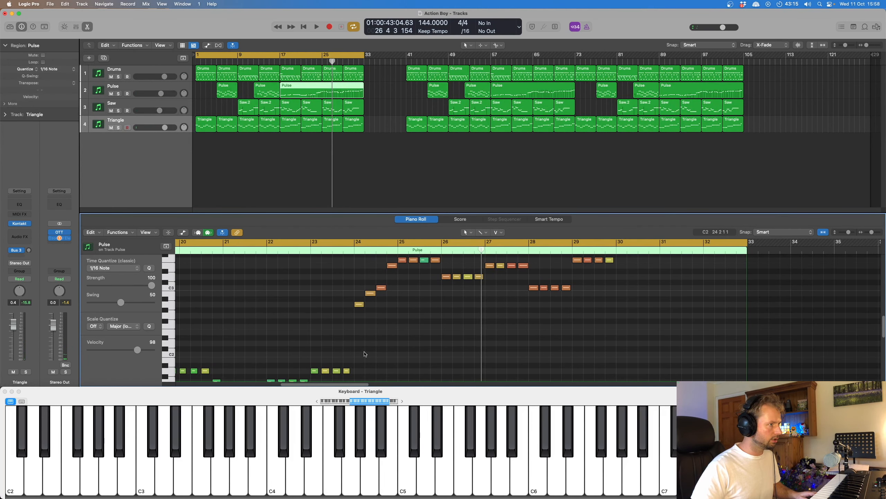
scroll(365, 354, "up", 3)
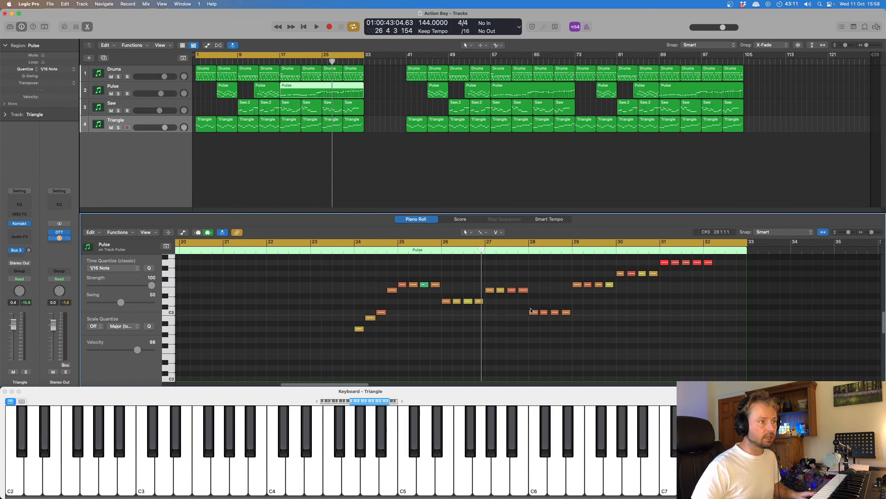
scroll(601, 285, "up", 3)
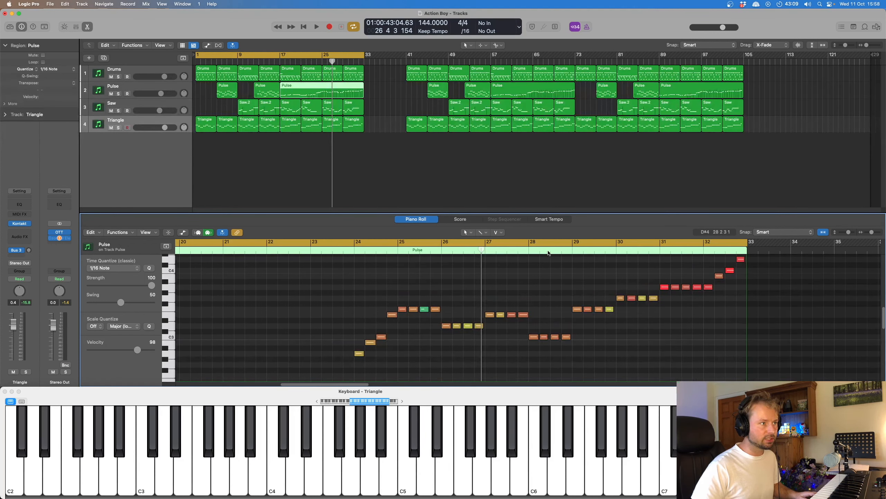
Step: Play the Pulse part's closing climb from bar 28 to the end of bar 32
left_click(528, 251)
key("space")
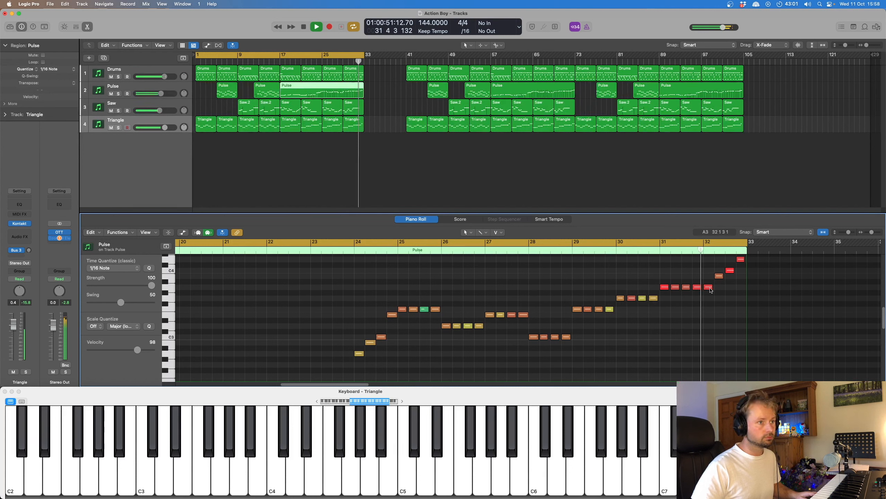
key("space")
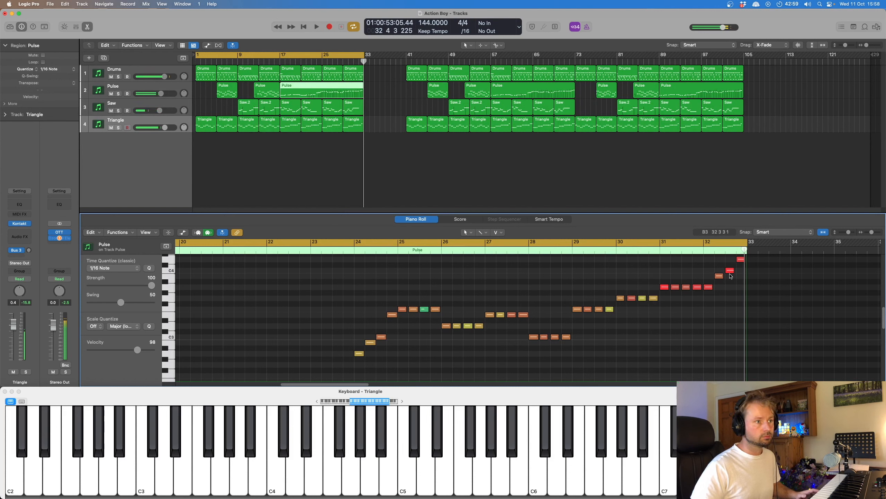